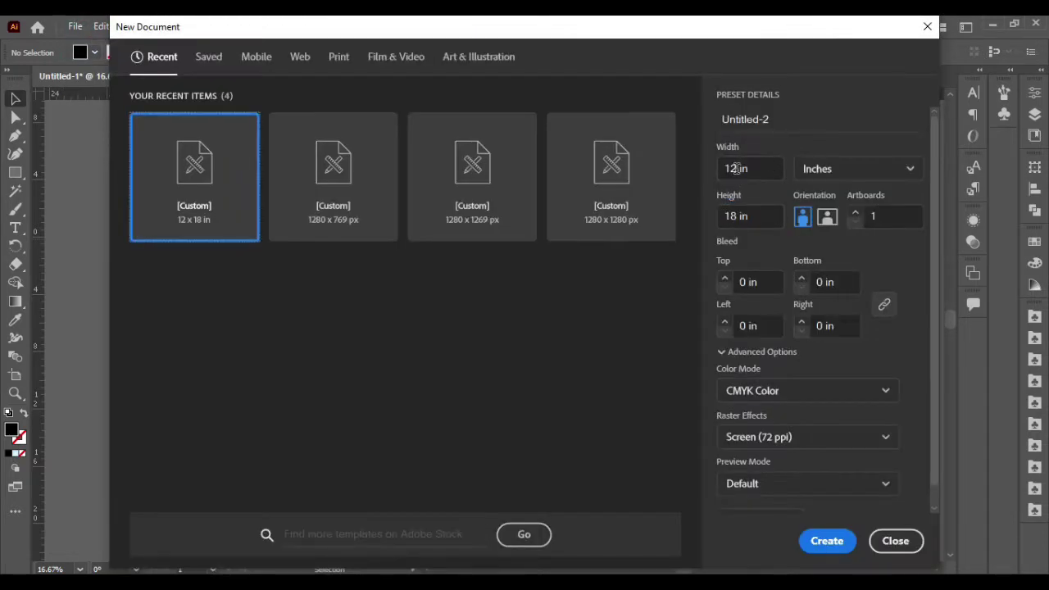
# Set the new document height to 18, keeping inches and CMYK colour mode.
pyautogui.moveTo(737, 168); pyautogui.dragTo(715, 169)
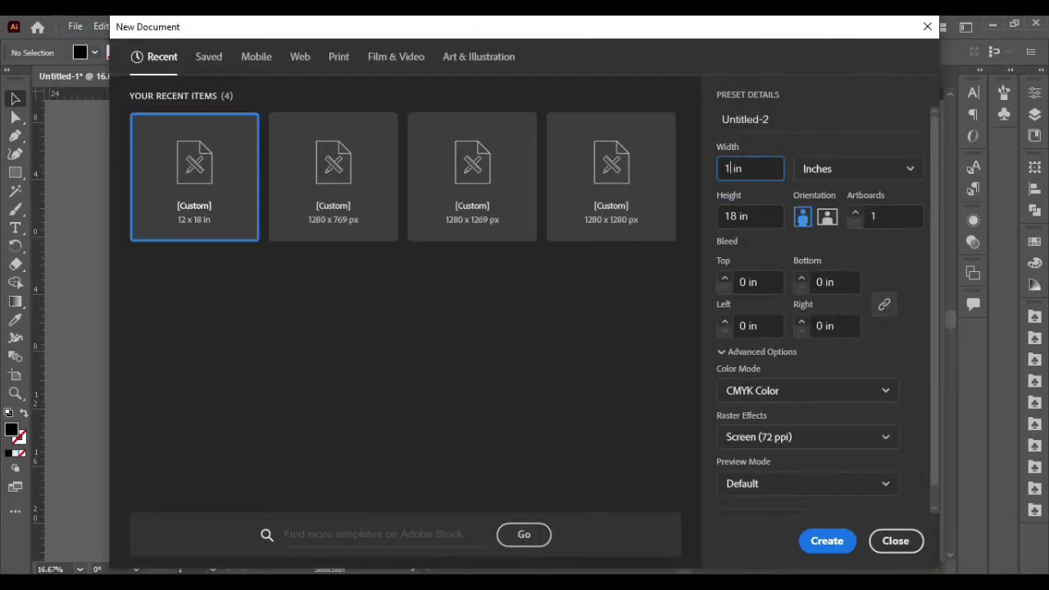
pyautogui.write('12')
pyautogui.moveTo(744, 216); pyautogui.dragTo(716, 217)
pyautogui.write('18')
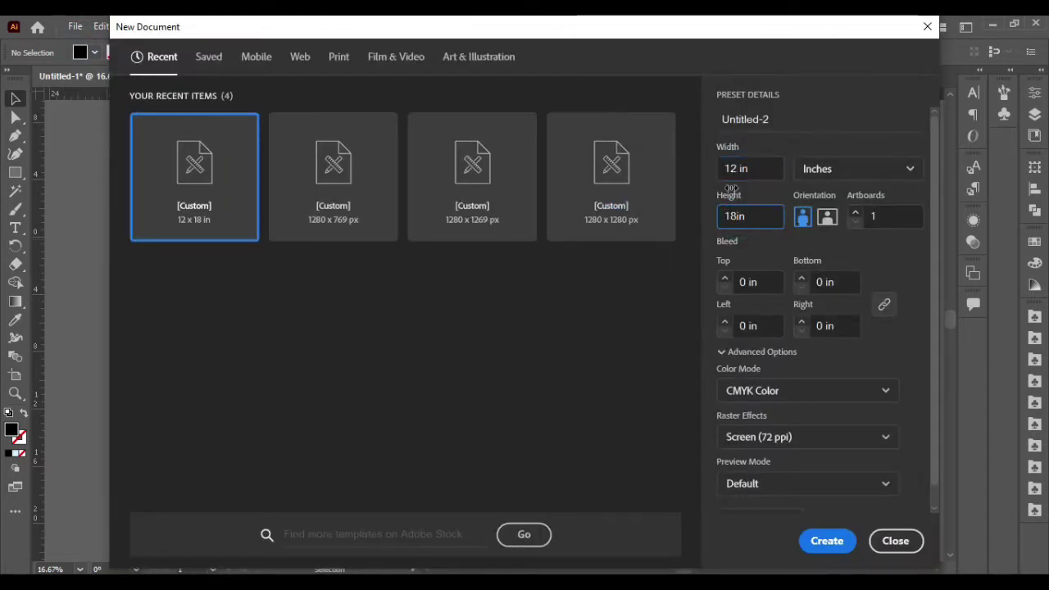
pyautogui.click(910, 168)
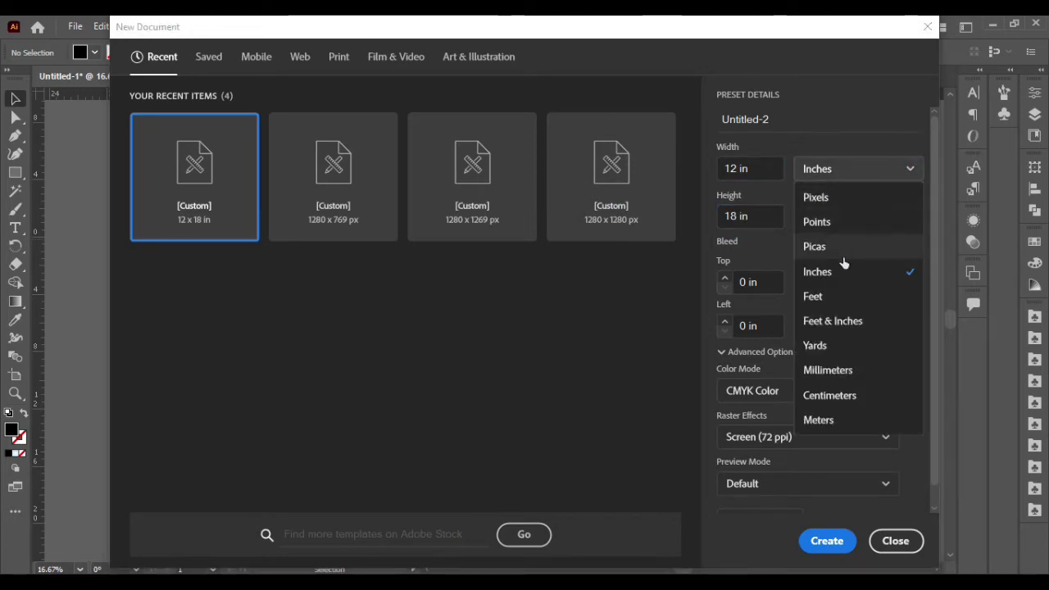
pyautogui.click(844, 275)
pyautogui.click(890, 391)
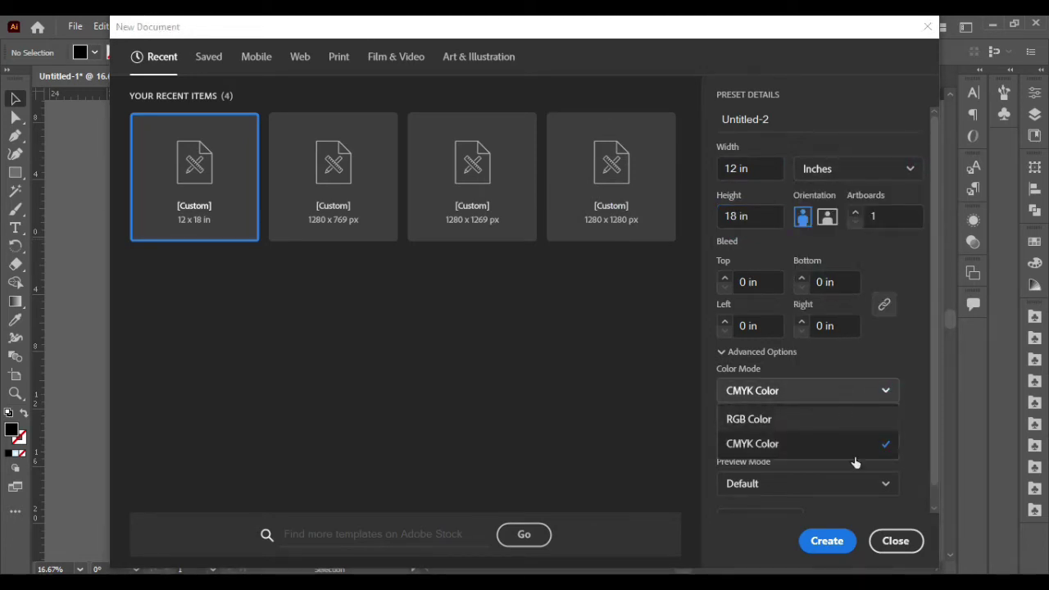
pyautogui.click(886, 537)
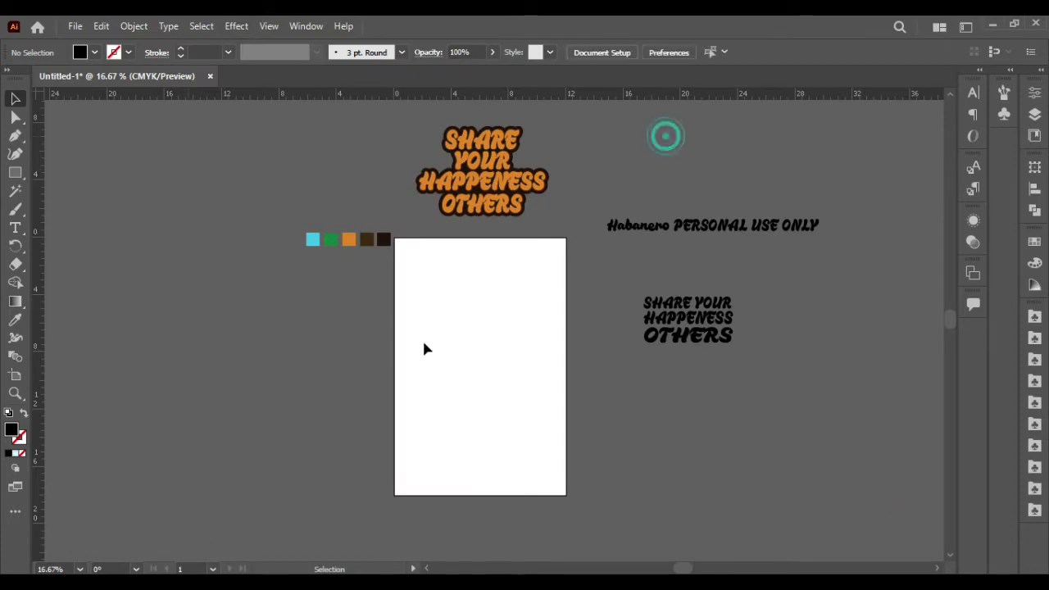
pyautogui.scroll(-1, 425, 315)
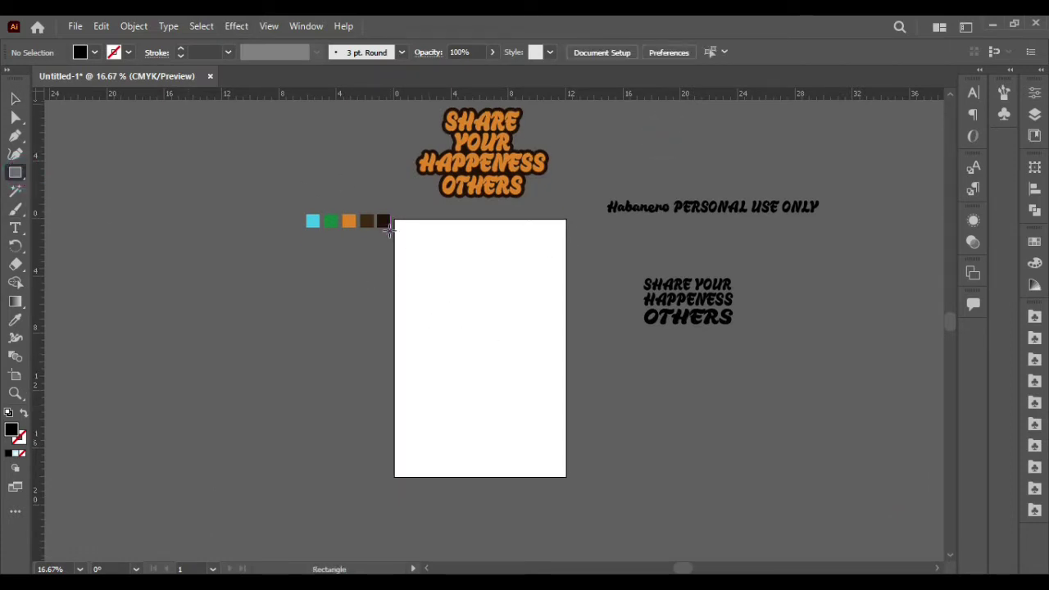
# Draw a black rectangle covering the whole artboard.
pyautogui.moveTo(394, 220); pyautogui.dragTo(566, 476)
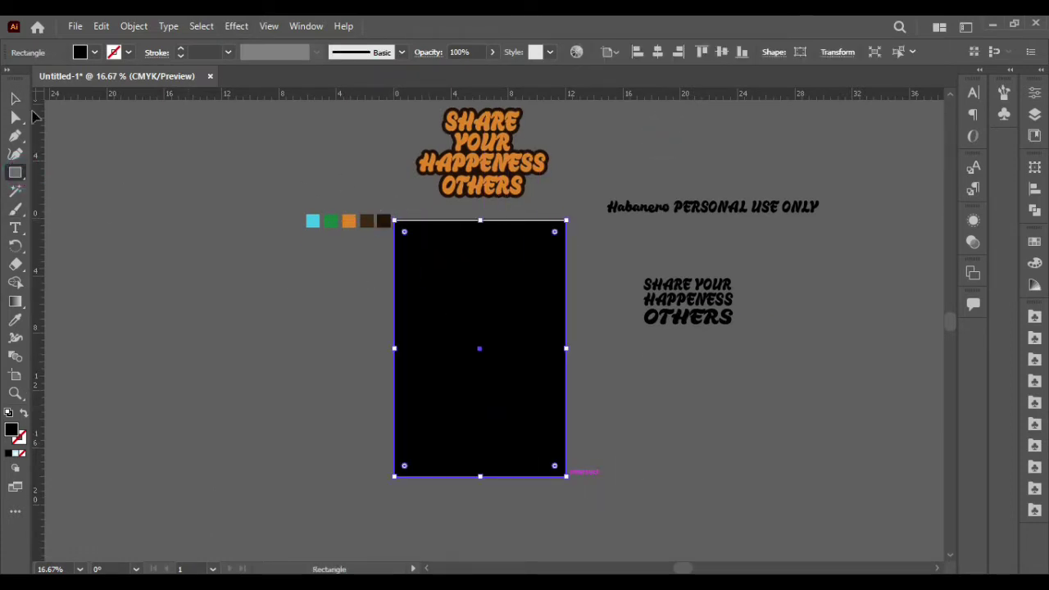
pyautogui.press('v')
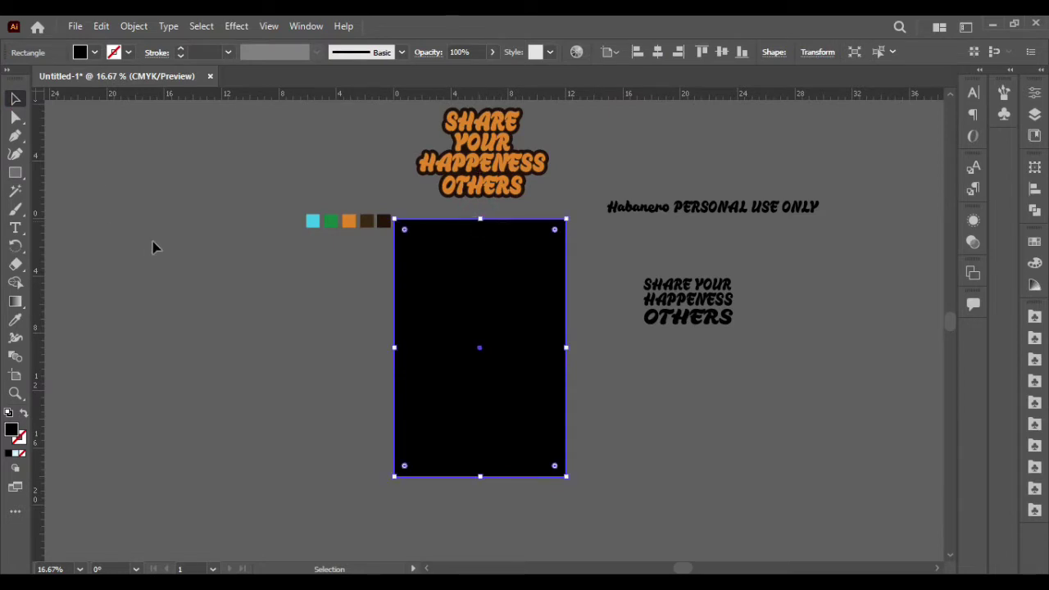
pyautogui.click(453, 311)
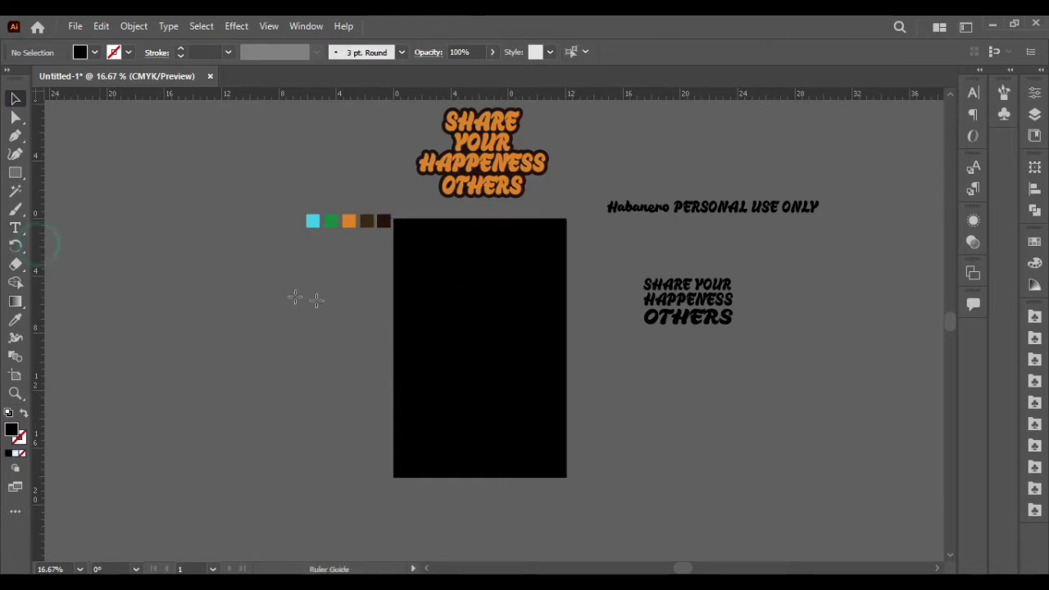
# Place two vertical and two horizontal margin guides near the artboard edges.
pyautogui.moveTo(408, 320); pyautogui.dragTo(407, 320)
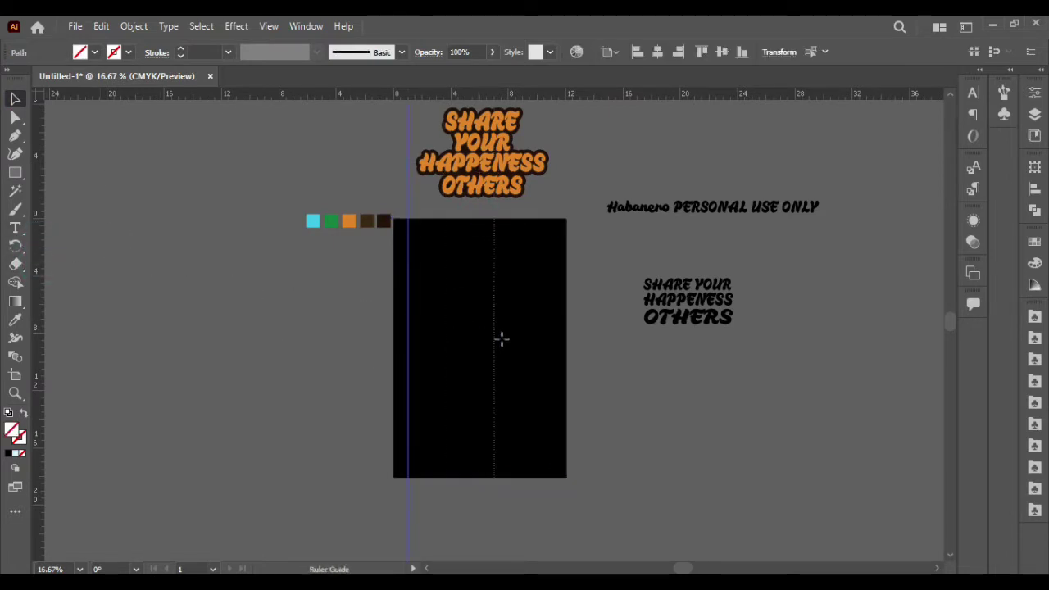
pyautogui.moveTo(502, 338); pyautogui.dragTo(551, 344)
pyautogui.click(634, 394)
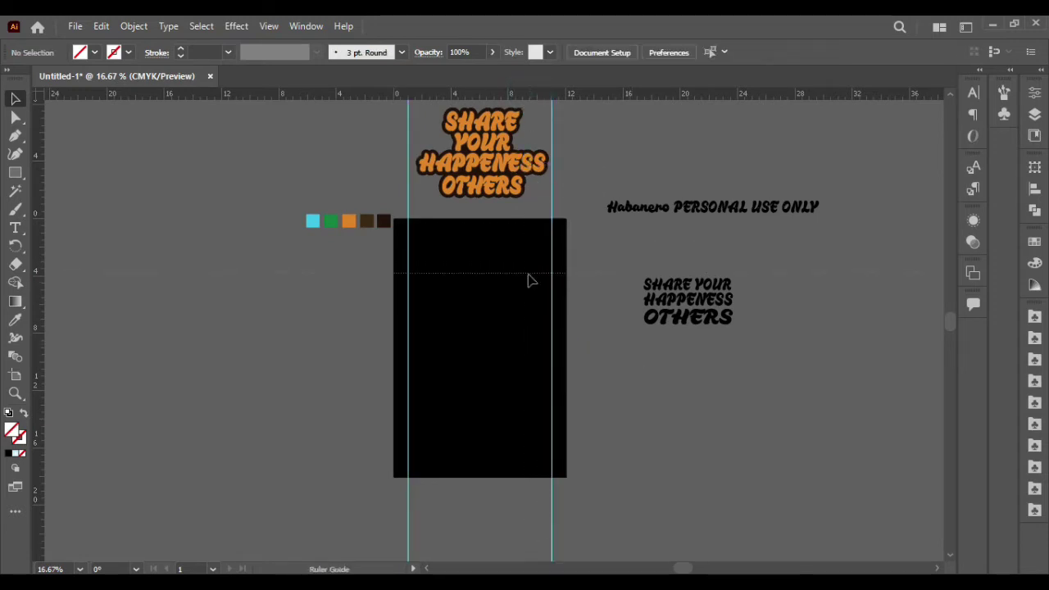
pyautogui.moveTo(529, 279); pyautogui.dragTo(529, 276)
pyautogui.moveTo(603, 434); pyautogui.dragTo(603, 437)
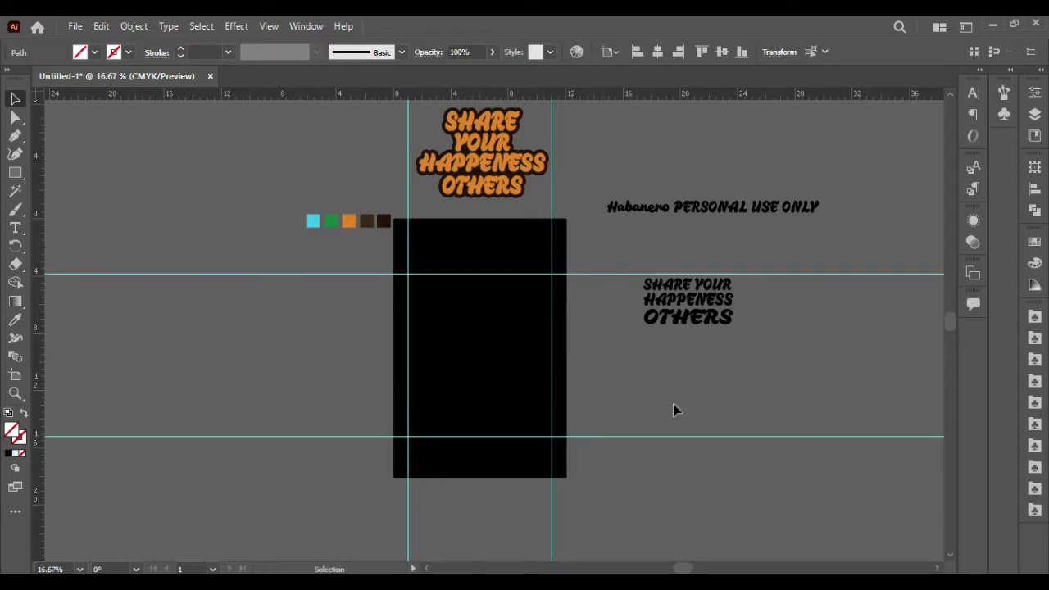
pyautogui.click(674, 401)
pyautogui.moveTo(179, 228); pyautogui.dragTo(262, 465)
pyautogui.click(263, 465)
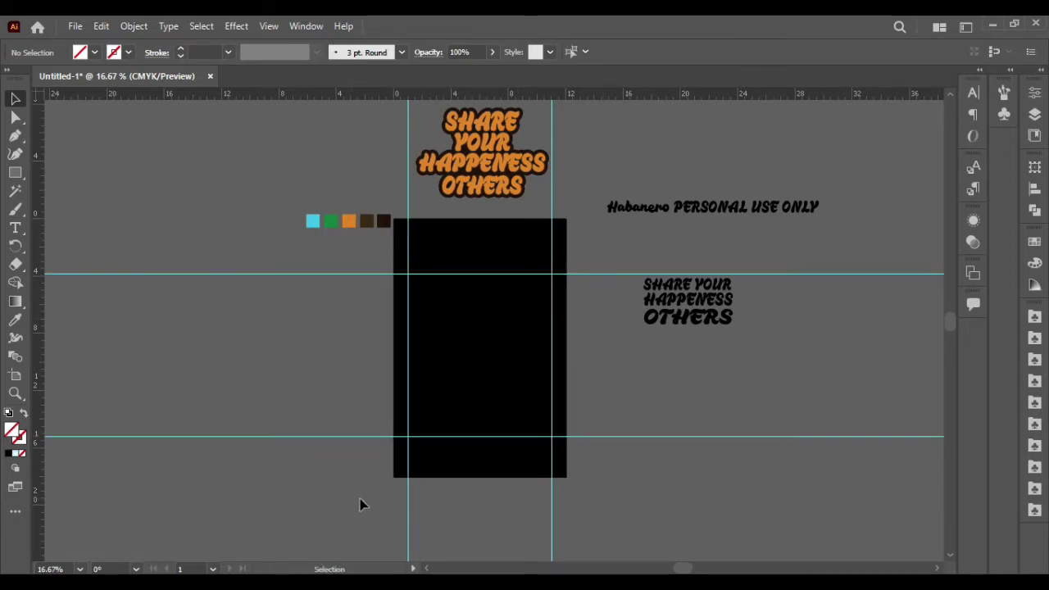
pyautogui.moveTo(581, 503); pyautogui.dragTo(364, 523)
# Zoom in and Alt-drag a copy of the Habanero text line upward.
pyautogui.click(364, 523)
pyautogui.scroll(-2, 501, 339)
pyautogui.scroll(1, 506, 322)
pyautogui.keyDown('alt'); pyautogui.scroll(1, 506, 321); pyautogui.keyUp('alt')
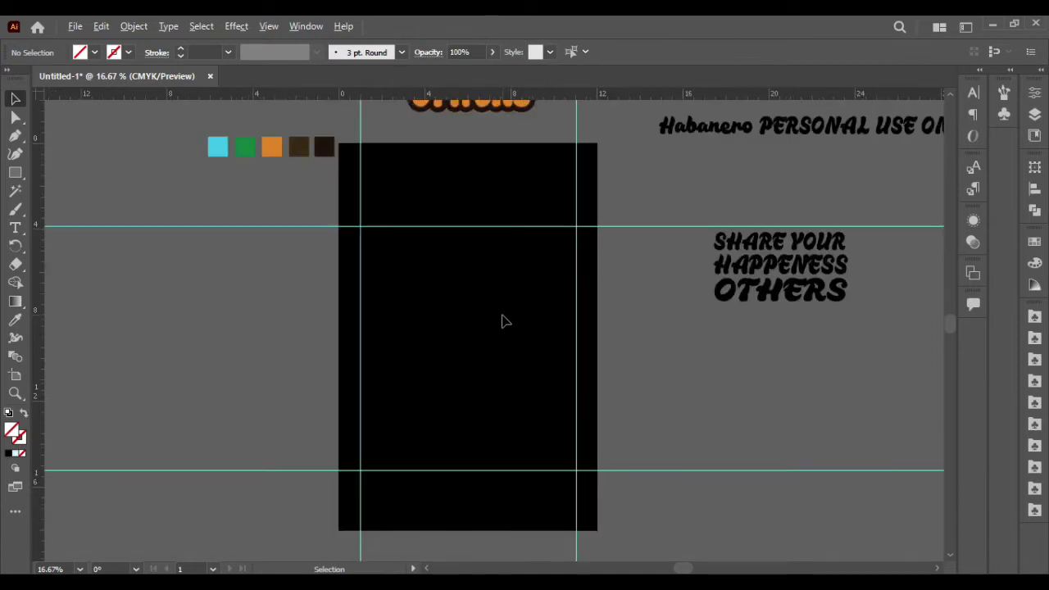
pyautogui.scroll(1, 503, 318)
pyautogui.scroll(-1, 504, 319)
pyautogui.hscroll(2, 710, 196)
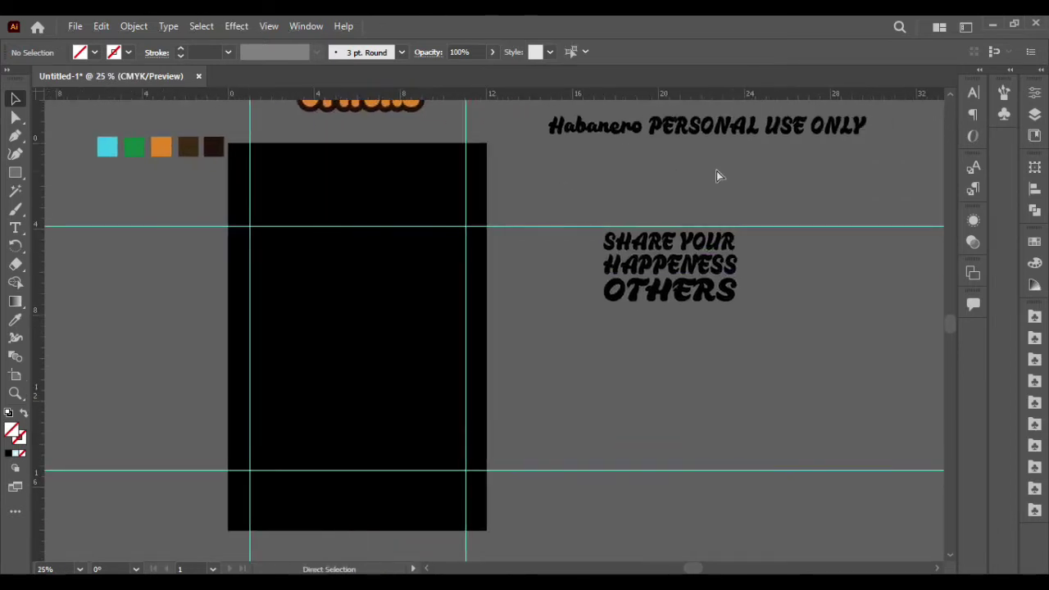
pyautogui.keyDown('alt'); pyautogui.scroll(1, 717, 171); pyautogui.keyUp('alt')
pyautogui.keyDown('alt'); pyautogui.scroll(1, 719, 170); pyautogui.keyUp('alt')
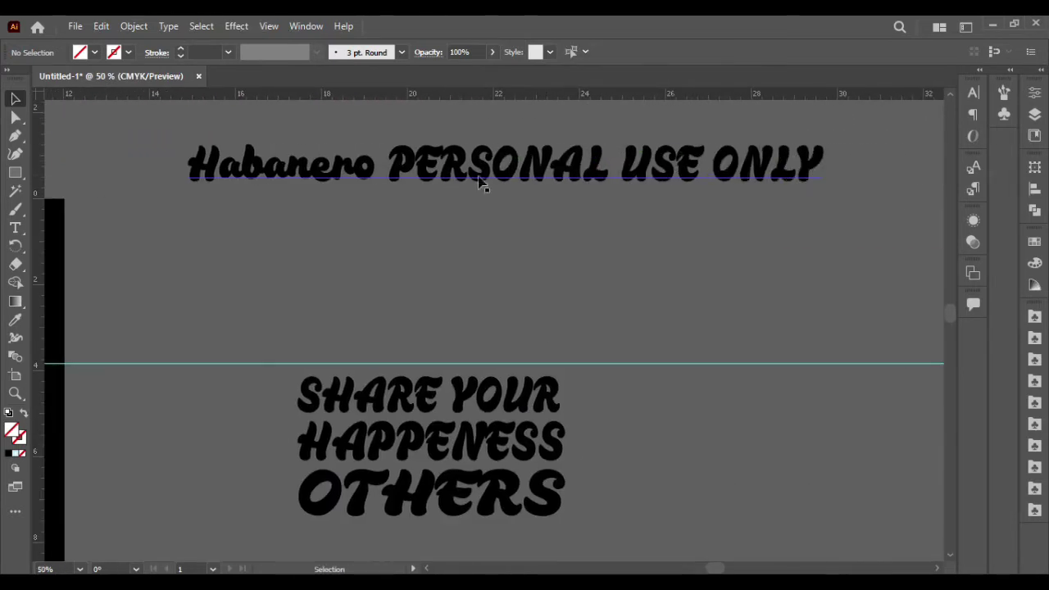
pyautogui.scroll(2, 506, 176)
pyautogui.hscroll(-2, 504, 171)
pyautogui.scroll(1, 541, 230)
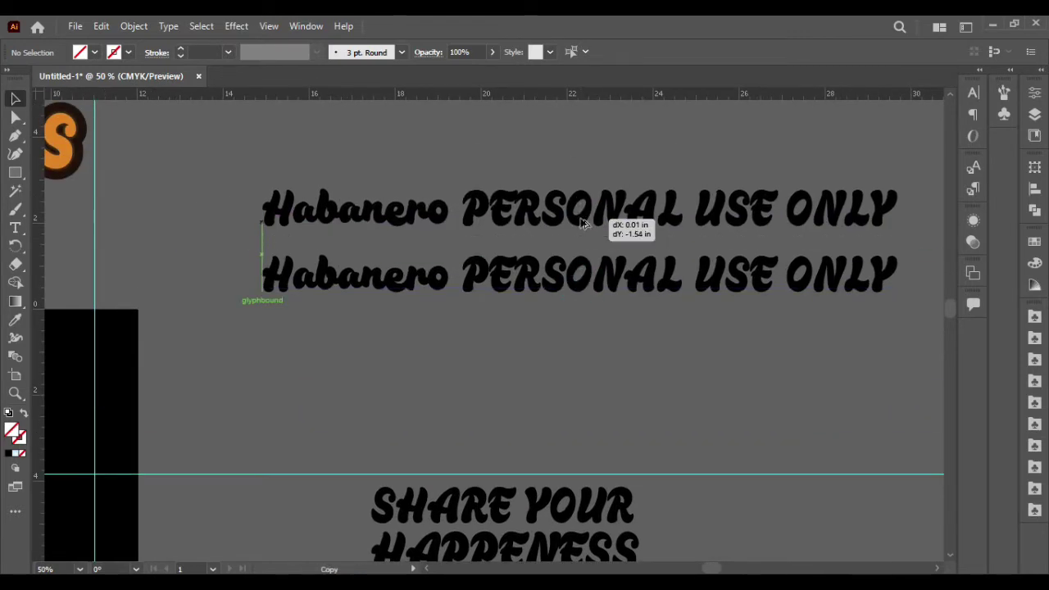
pyautogui.keyDown('alt'); pyautogui.moveTo(578, 291); pyautogui.dragTo(603, 220); pyautogui.keyUp('alt')
pyautogui.press('t')
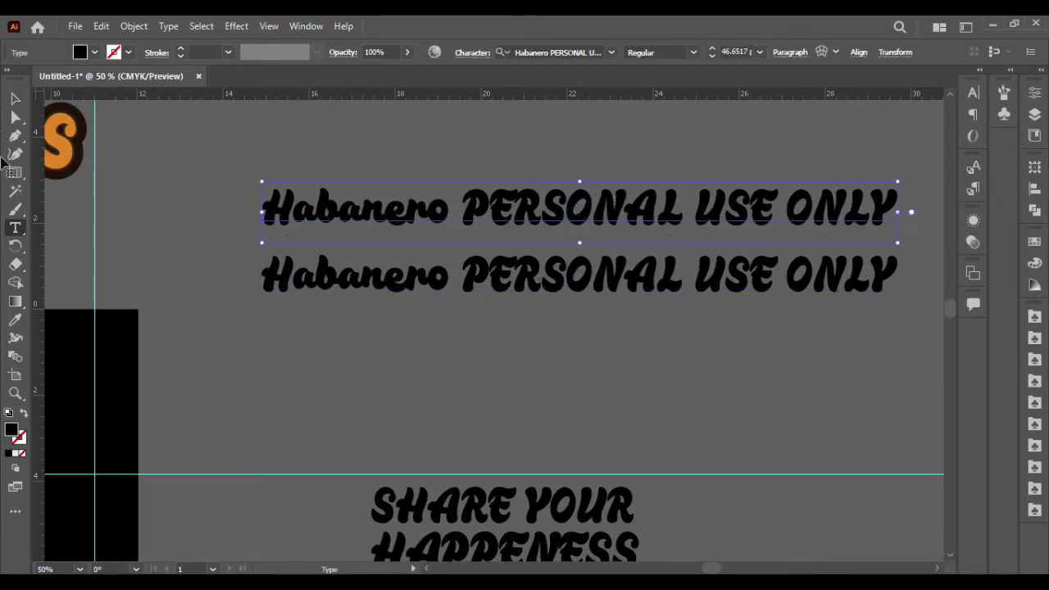
# Replace the copied line's text with 'USE THIS FONT'.
pyautogui.click(597, 205)
pyautogui.hotkey('ctrl', 'a')
pyautogui.write('w')
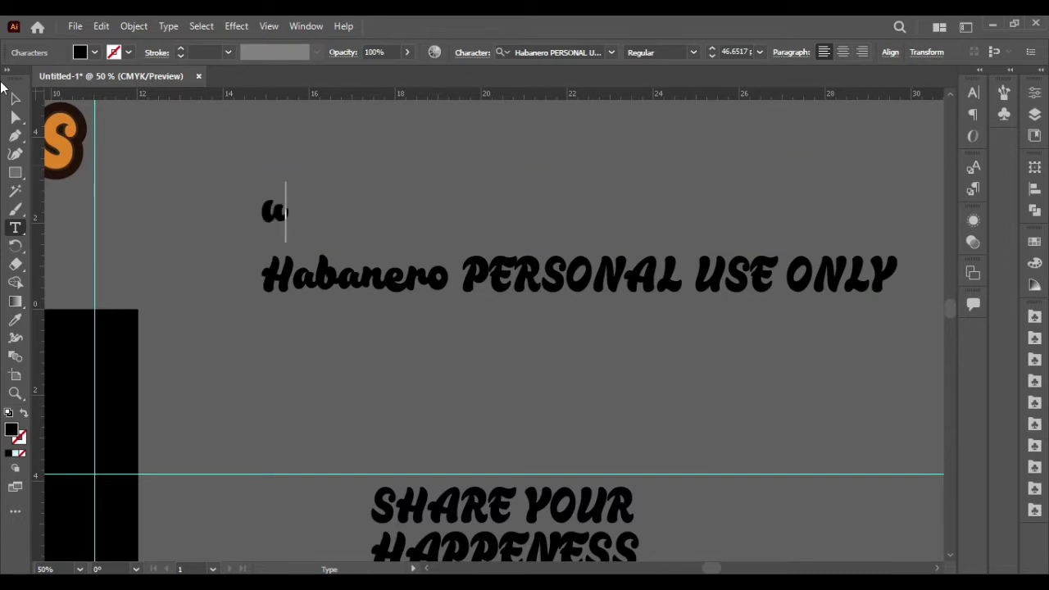
pyautogui.write('USE TH')
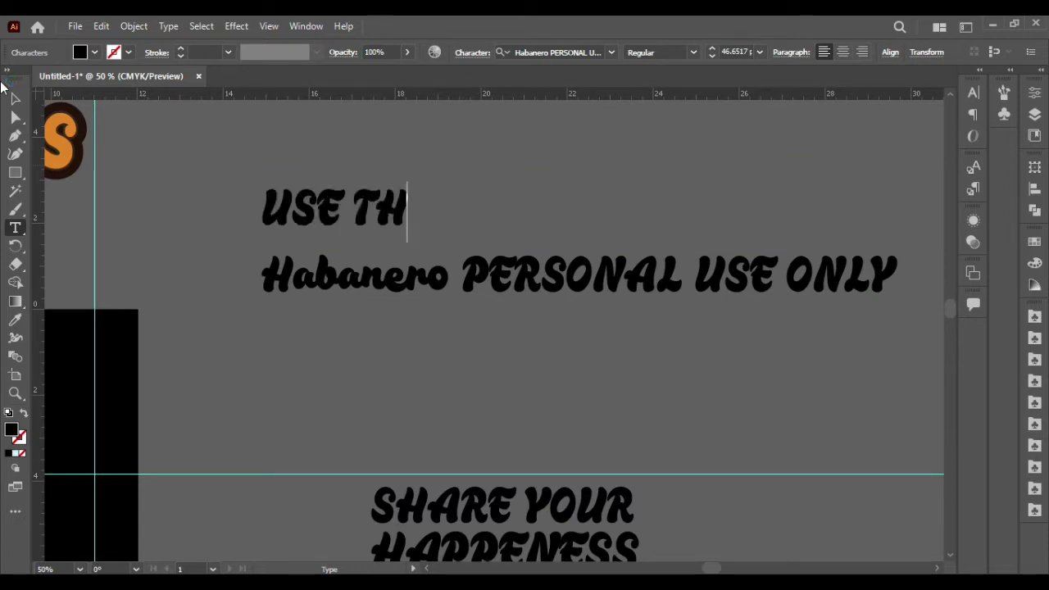
pyautogui.write('IS FORNT')
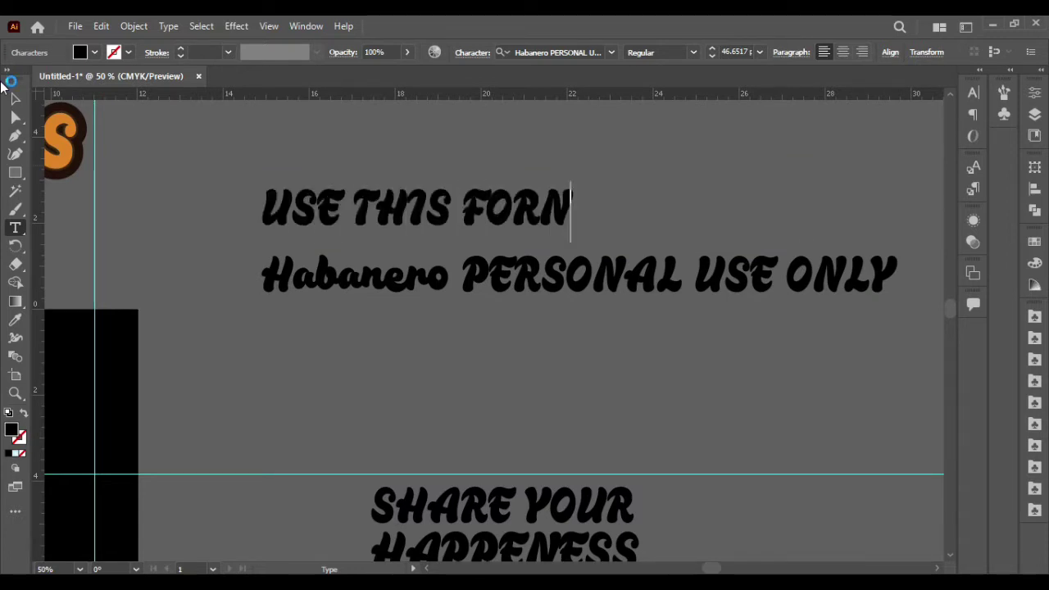
pyautogui.press('BackSpace')
pyautogui.press('BackSpace')
pyautogui.write('NT')
pyautogui.click(17, 90)
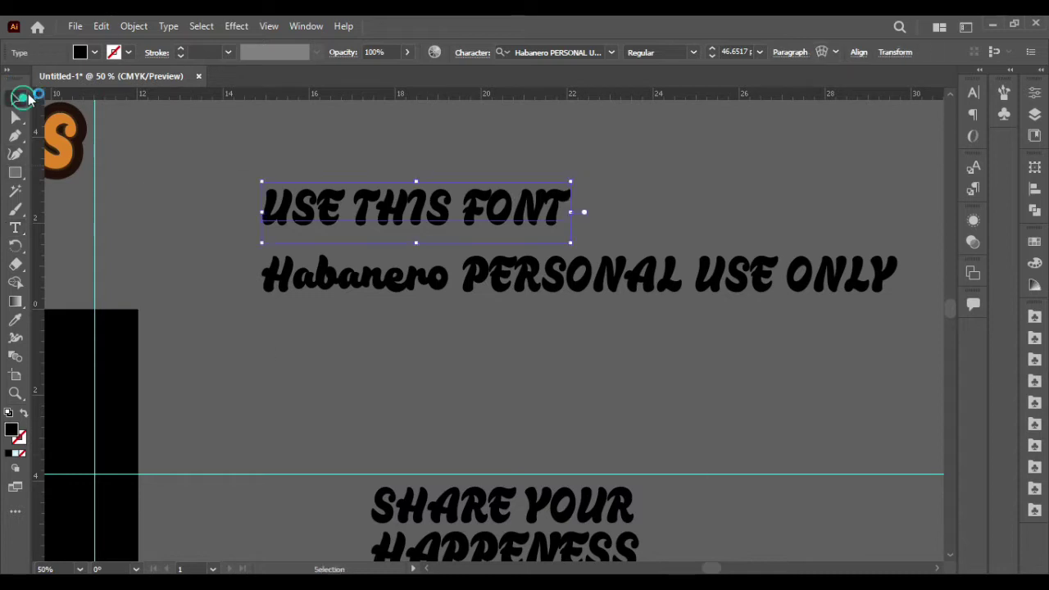
pyautogui.scroll(-3, 610, 431)
pyautogui.scroll(-2, 644, 433)
pyautogui.scroll(-1, 611, 430)
pyautogui.hscroll(-5, 611, 429)
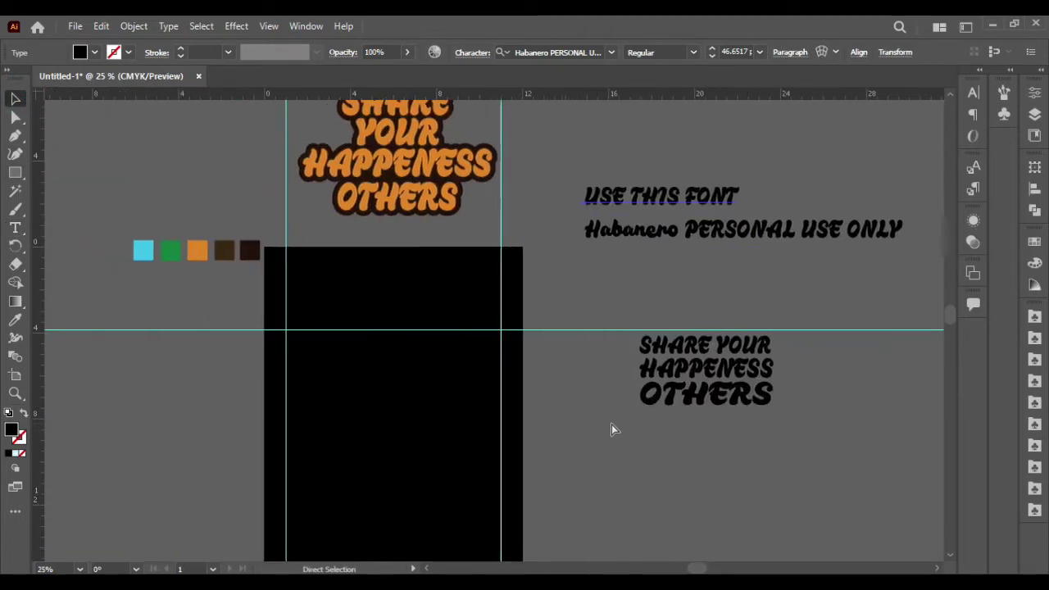
pyautogui.scroll(-3, 612, 429)
# Copy the SHARE YOUR HAPPENESS OTHERS text onto the black rectangle and fill it white.
pyautogui.click(634, 246)
pyautogui.click(757, 283)
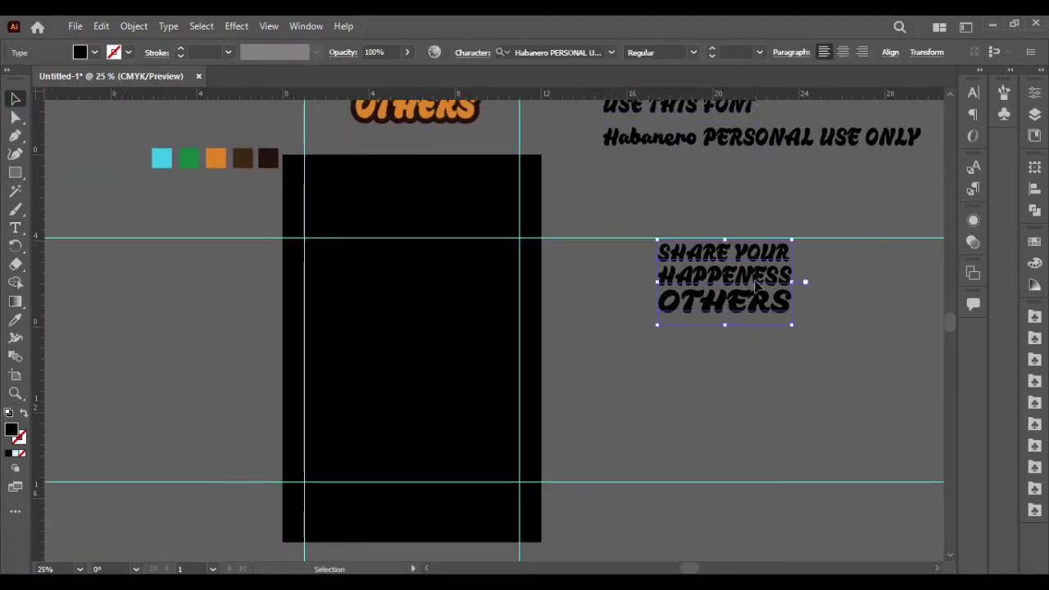
pyautogui.moveTo(746, 281); pyautogui.dragTo(414, 328)
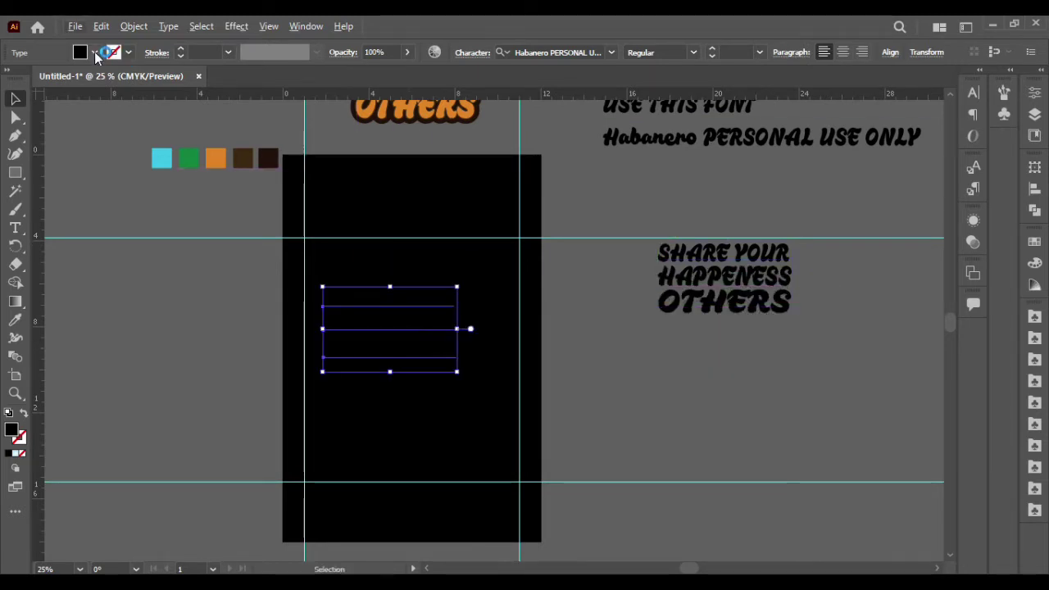
pyautogui.click(95, 52)
pyautogui.click(31, 79)
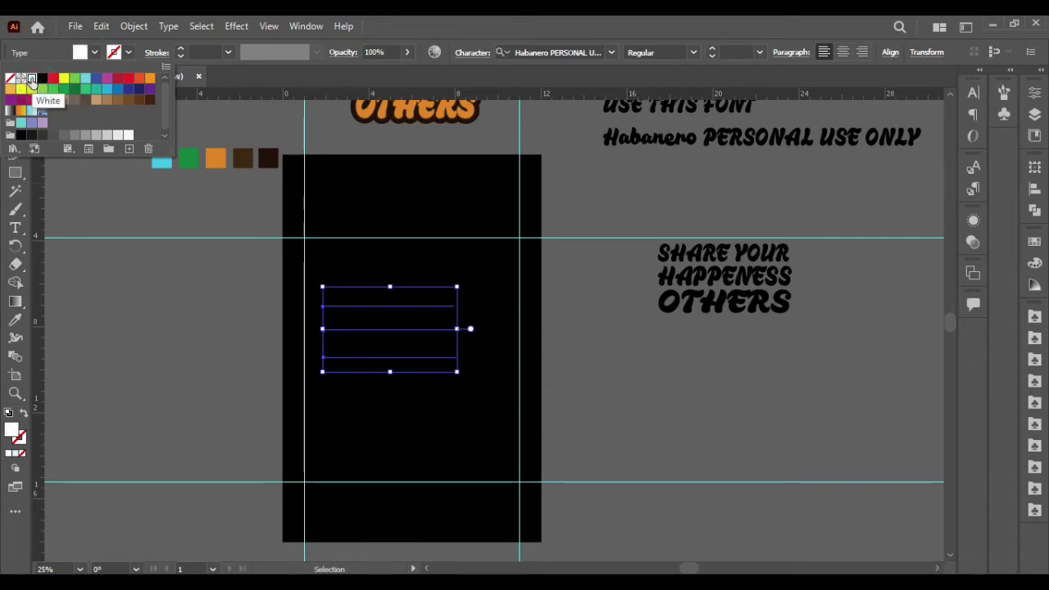
# Bring the white text to the front and convert it to outlines.
pyautogui.rightClick(382, 328)
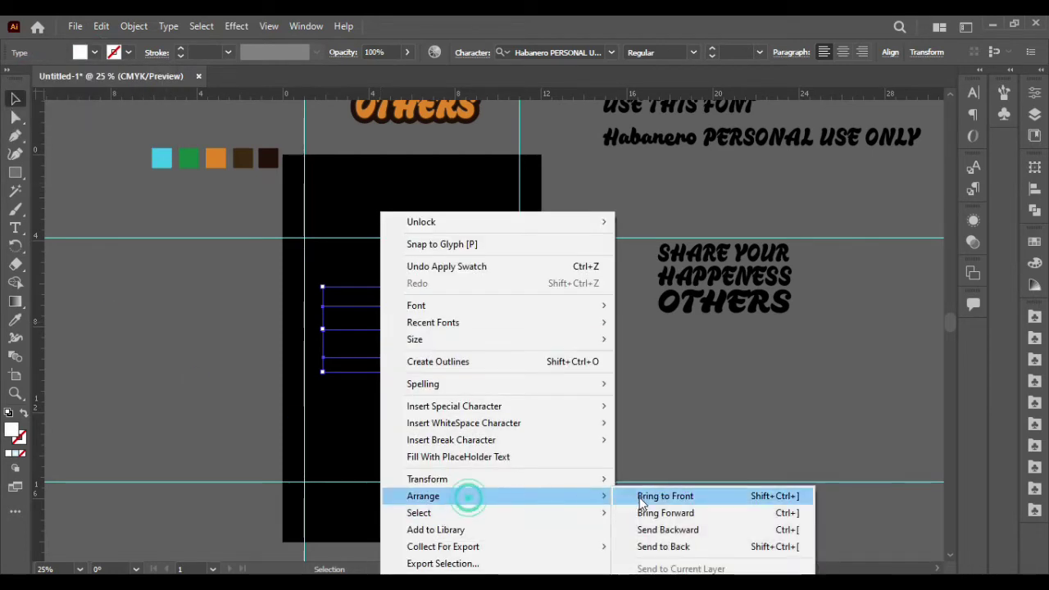
pyautogui.click(697, 494)
pyautogui.click(655, 408)
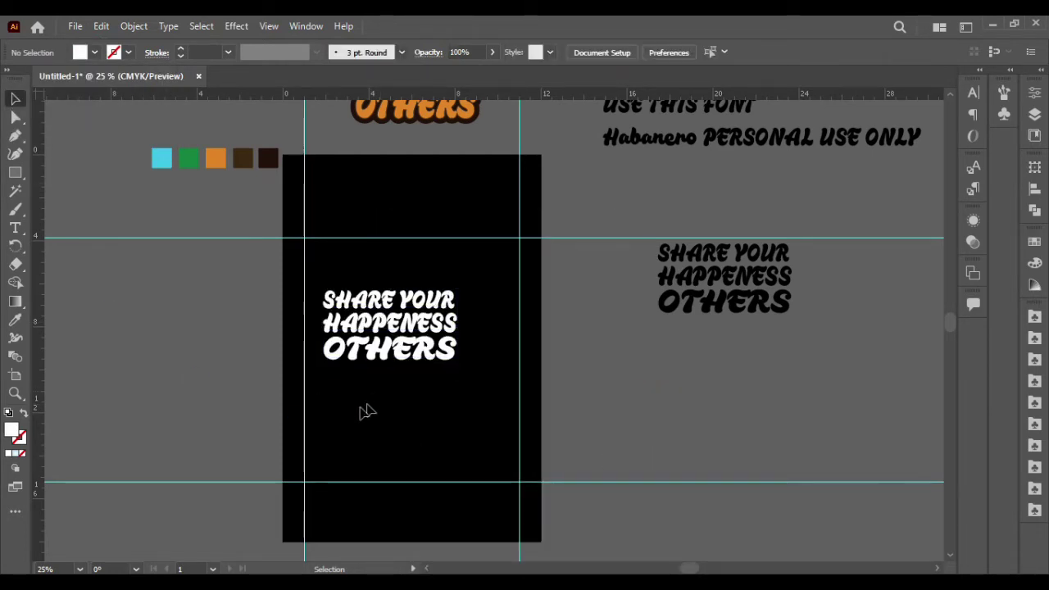
pyautogui.click(412, 318)
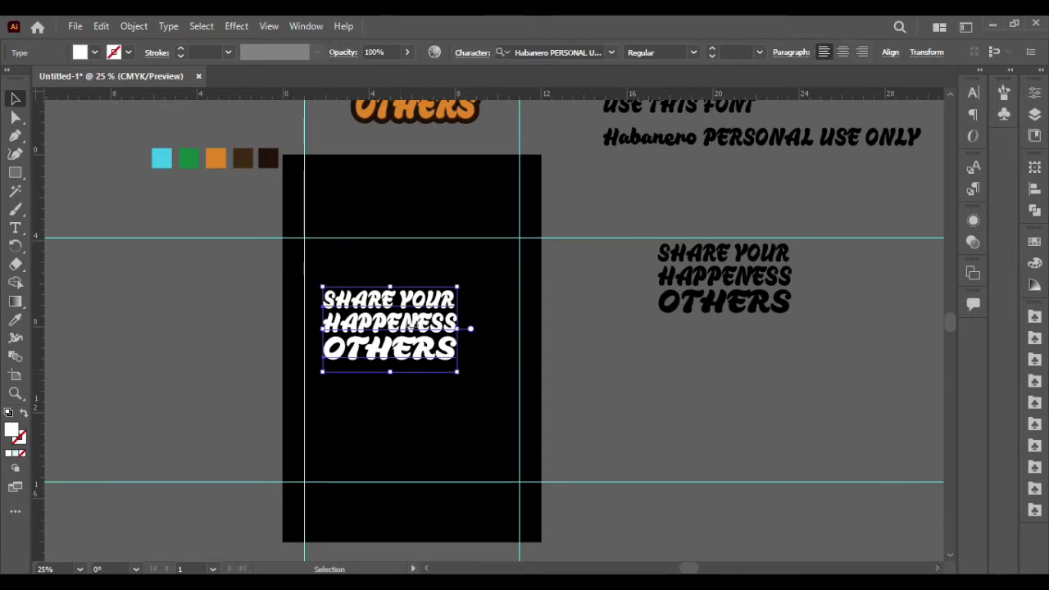
pyautogui.rightClick(408, 328)
pyautogui.click(515, 369)
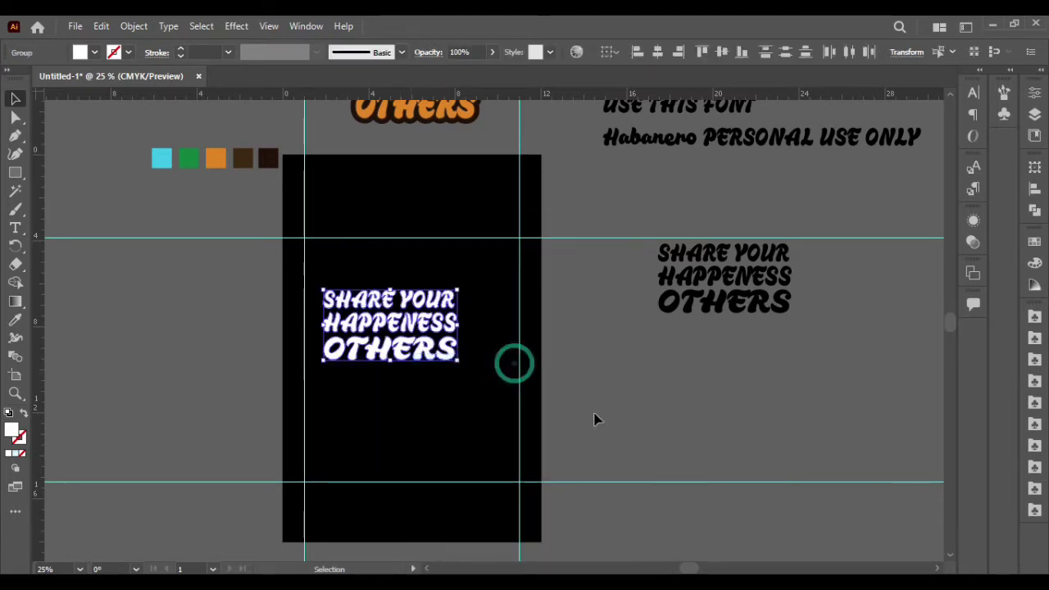
pyautogui.click(636, 384)
pyautogui.hotkey('ctrl', 'z')
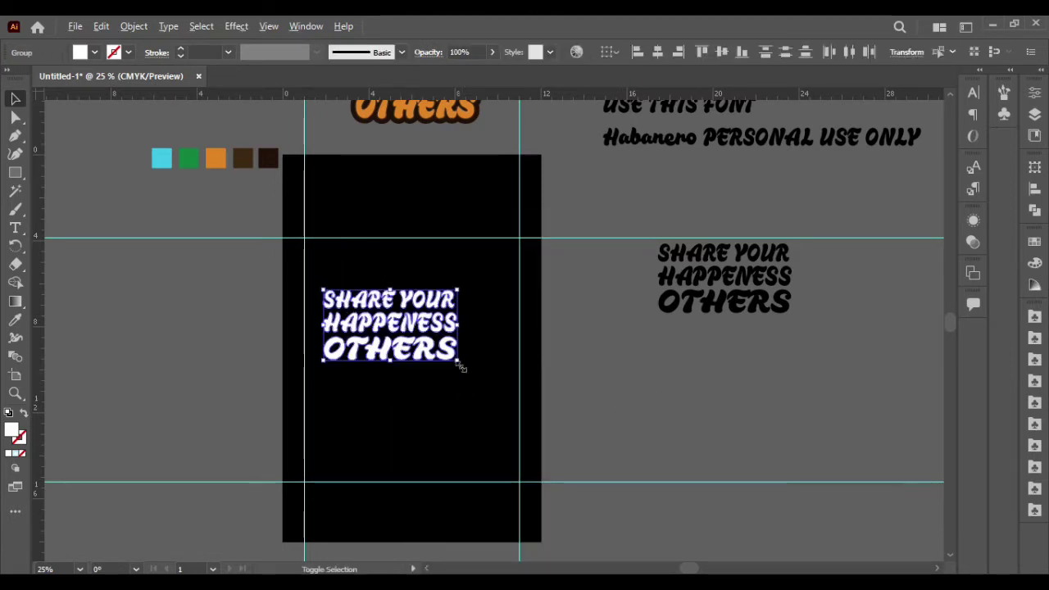
# Scale the white outlined headline up to span between the vertical guides.
pyautogui.moveTo(460, 366)
pyautogui.mouseDown()
pyautogui.moveTo(454, 361)
pyautogui.moveTo(521, 384)
pyautogui.mouseUp()
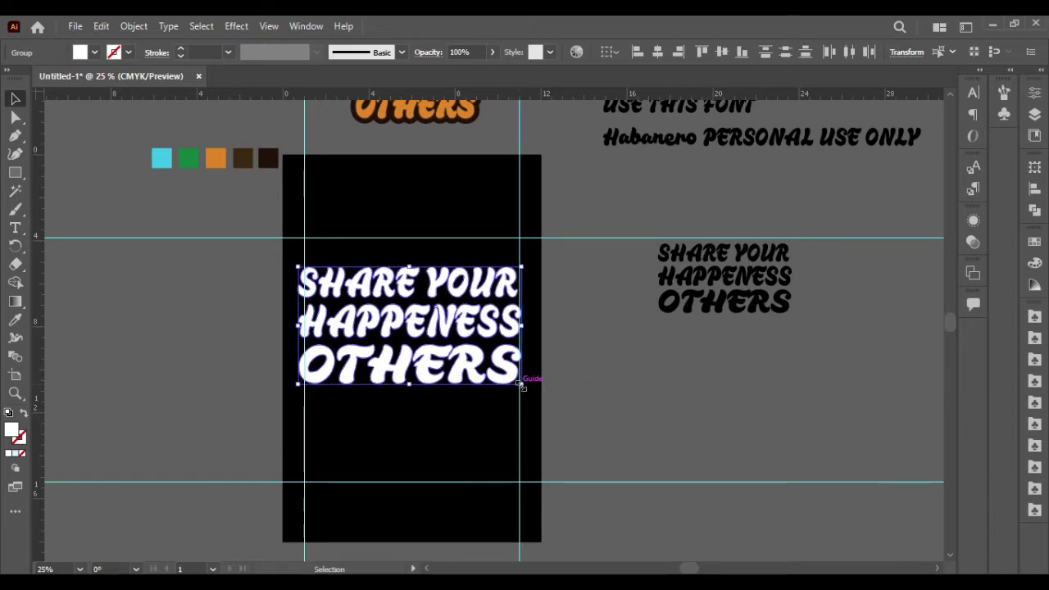
pyautogui.moveTo(301, 386); pyautogui.dragTo(302, 387)
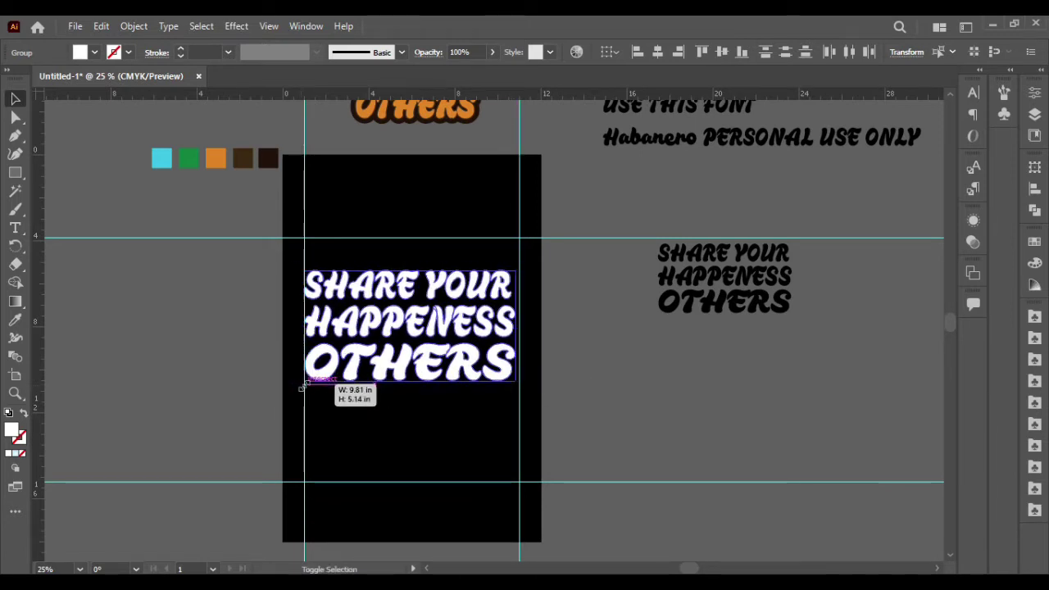
pyautogui.hotkey('shift', 'Right')
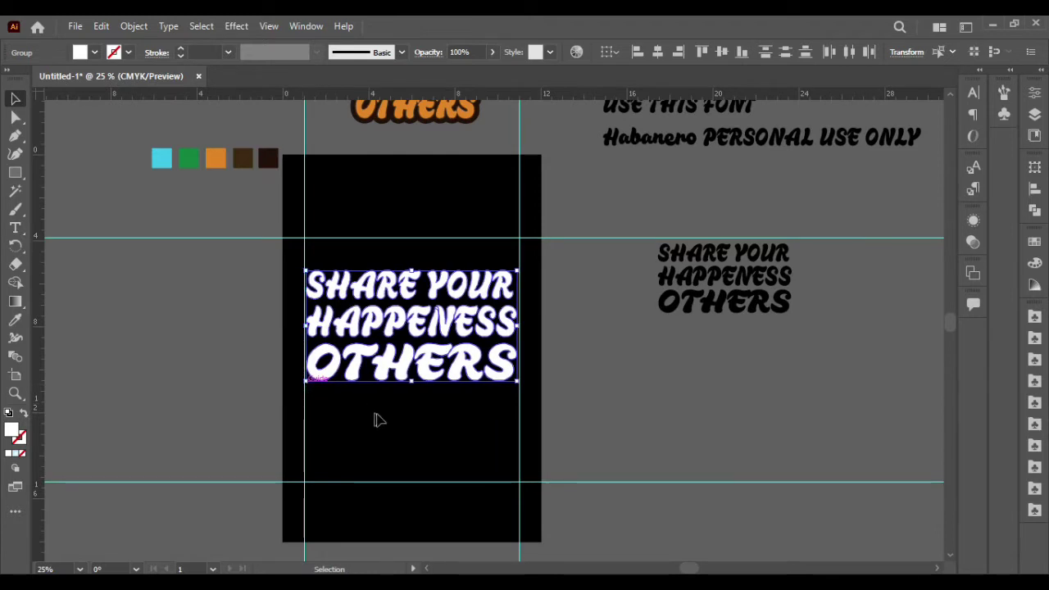
# Shrink the OTHERS line and align it to the left guide.
pyautogui.click(378, 420)
pyautogui.click(428, 373)
pyautogui.moveTo(517, 381); pyautogui.dragTo(442, 364)
pyautogui.click(424, 419)
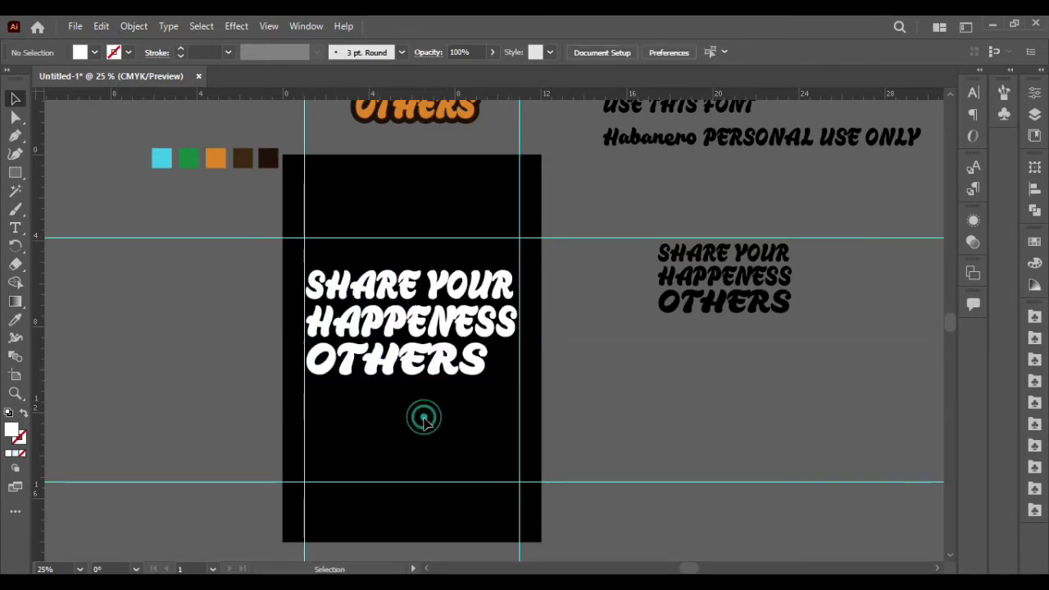
pyautogui.click(367, 328)
pyautogui.scroll(2, 427, 312)
pyautogui.scroll(1, 390, 304)
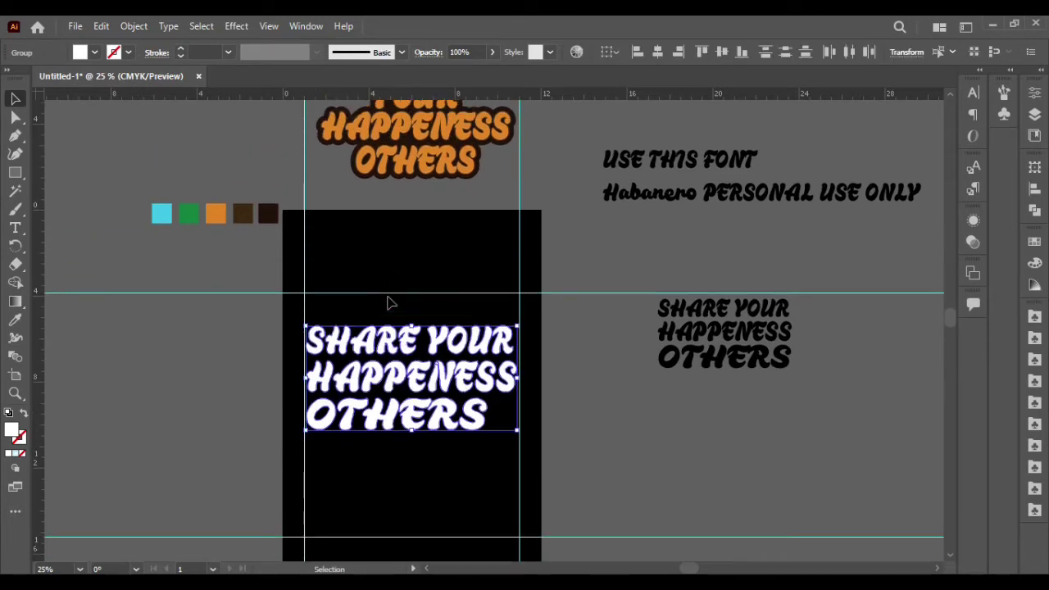
pyautogui.click(636, 52)
pyautogui.click(424, 253)
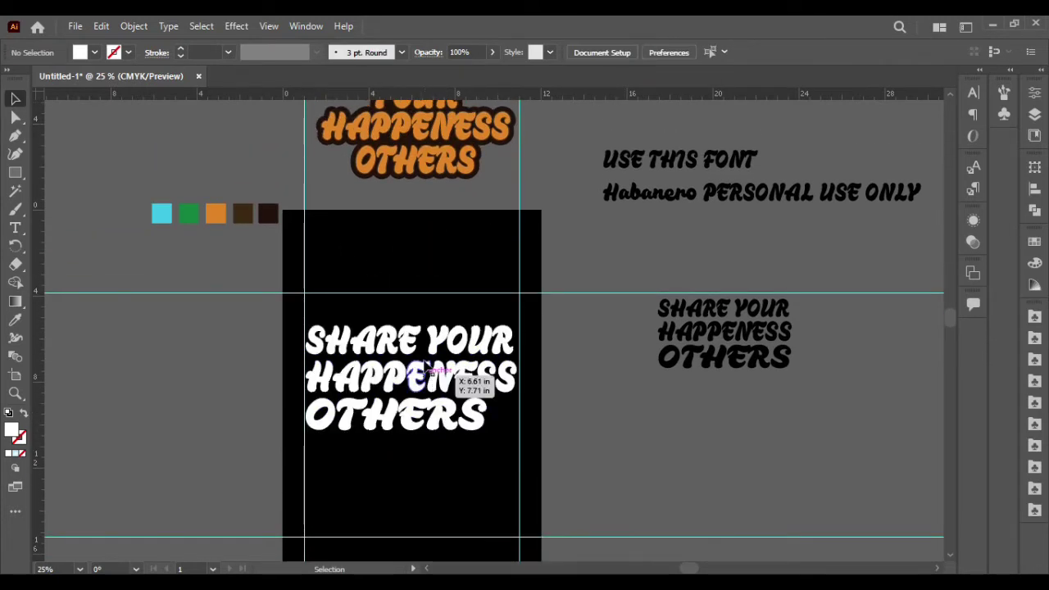
pyautogui.scroll(-3, 420, 356)
pyautogui.keyDown('alt'); pyautogui.scroll(1, 425, 361); pyautogui.keyUp('alt')
pyautogui.scroll(2, 427, 361)
pyautogui.hscroll(-1, 426, 361)
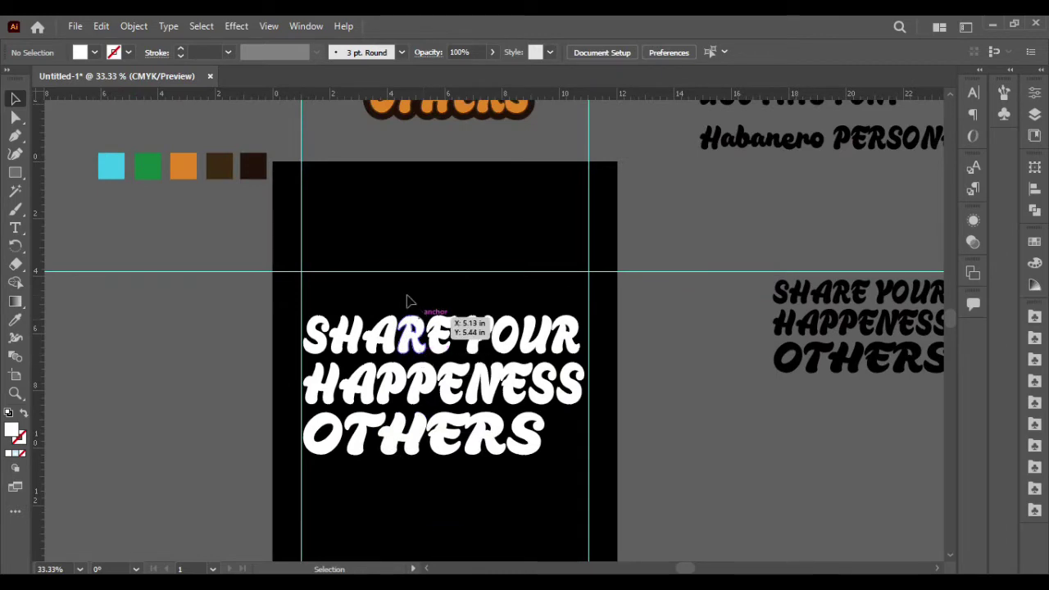
# Fill the headline group with the orange swatch using the Eyedropper.
pyautogui.click(579, 384)
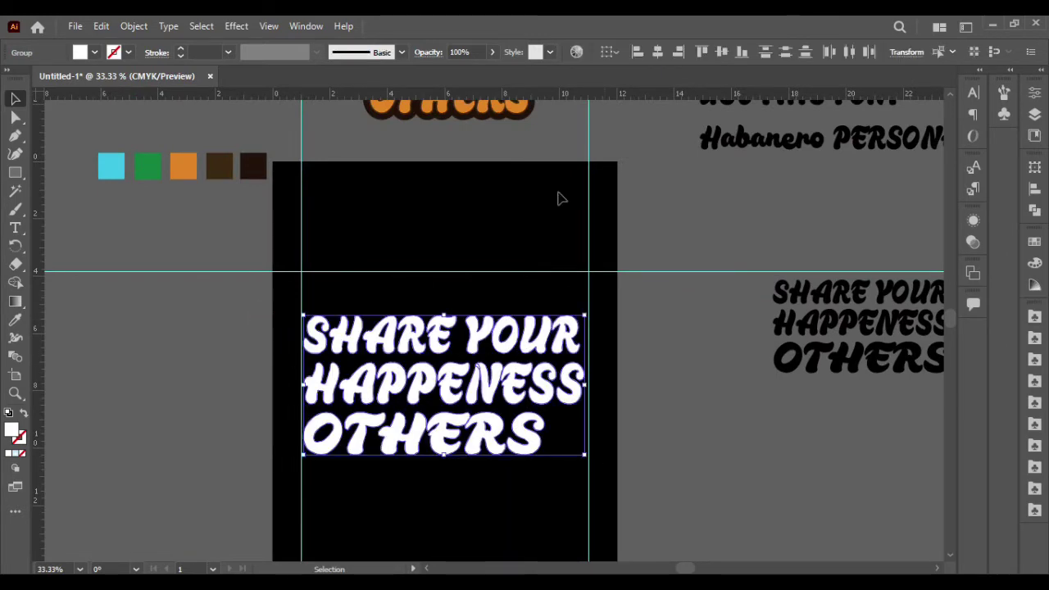
pyautogui.click(15, 321)
pyautogui.click(184, 167)
pyautogui.click(15, 98)
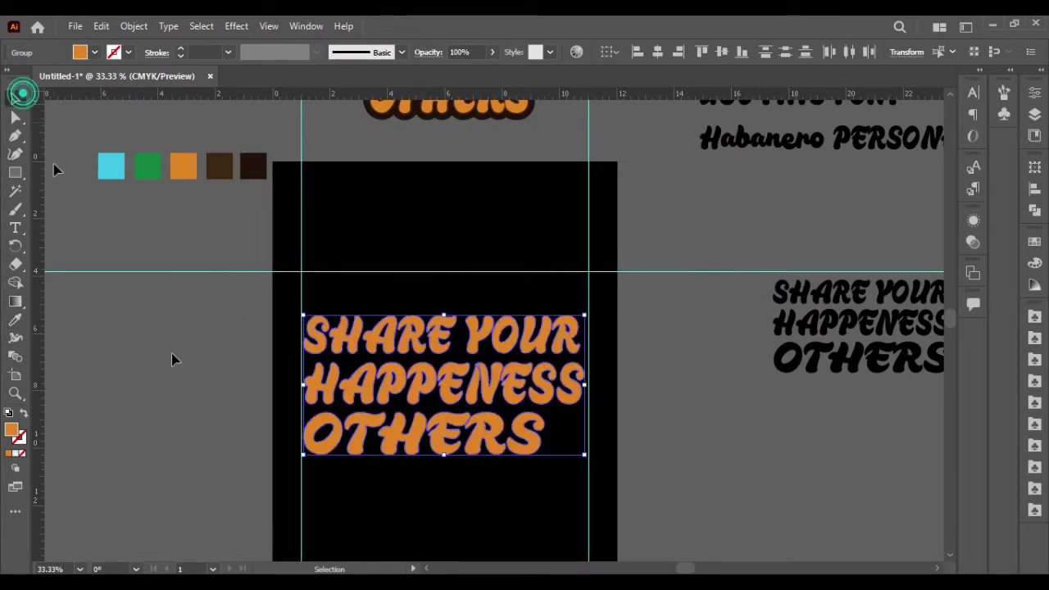
pyautogui.click(201, 394)
# Reselect the whole orange headline group with Select All.
pyautogui.click(525, 435)
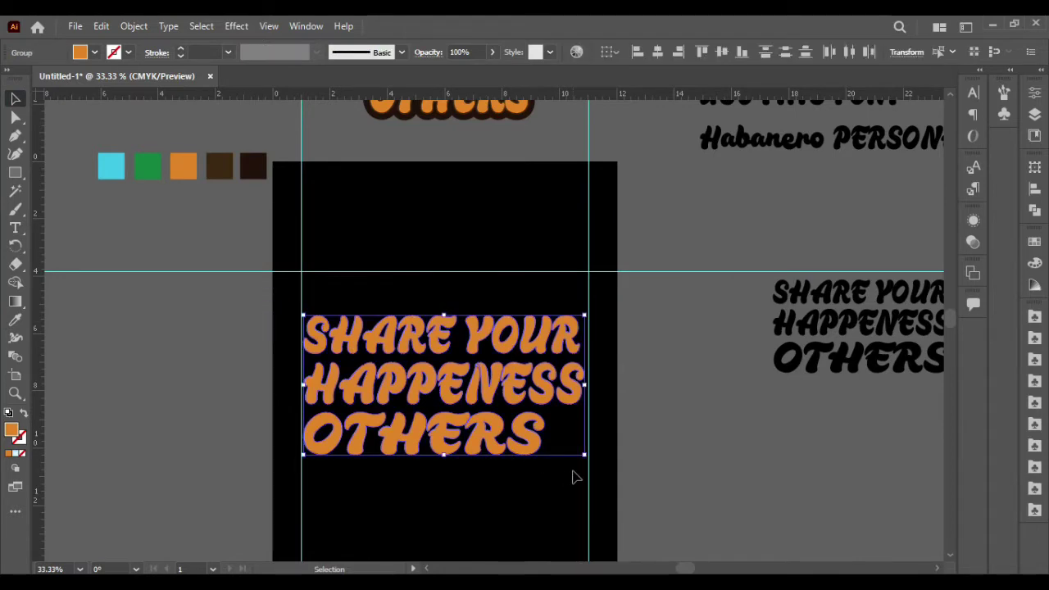
pyautogui.press('a')
pyautogui.press('v')
pyautogui.scroll(-1, 598, 429)
pyautogui.click(675, 422)
pyautogui.hotkey('ctrl', 'a')
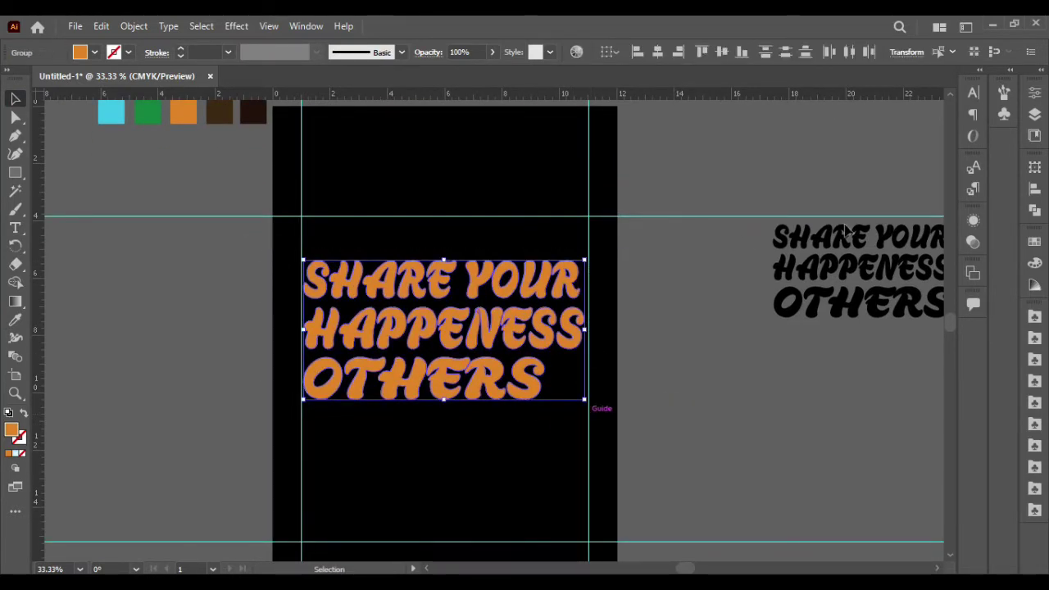
pyautogui.click(134, 25)
pyautogui.moveTo(190, 386)
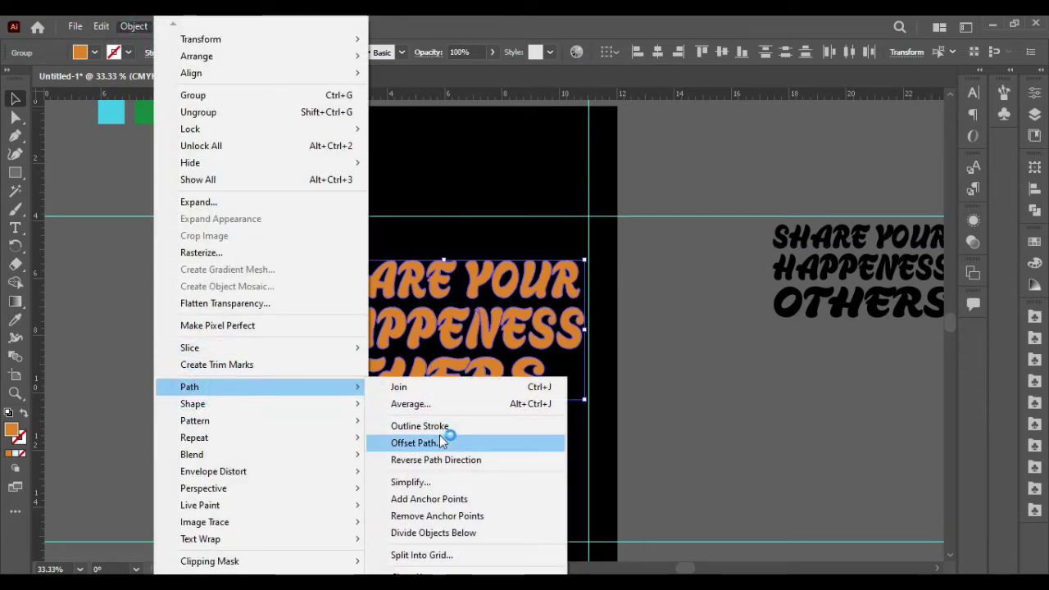
# Offset the headline path by 0.375 in, then Unite and Expand the offset blobs.
pyautogui.click(440, 435)
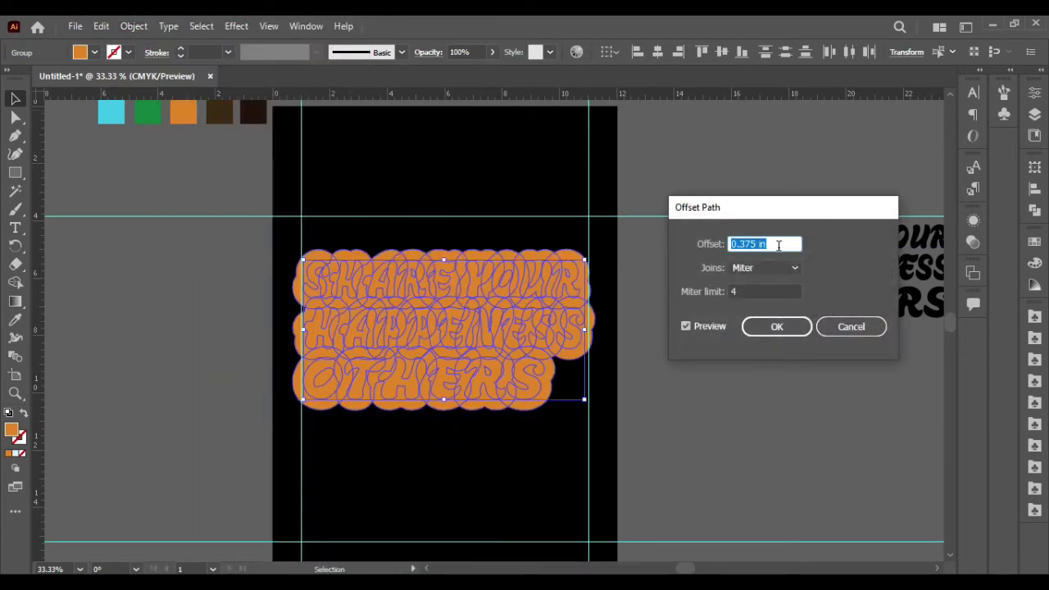
pyautogui.click(795, 332)
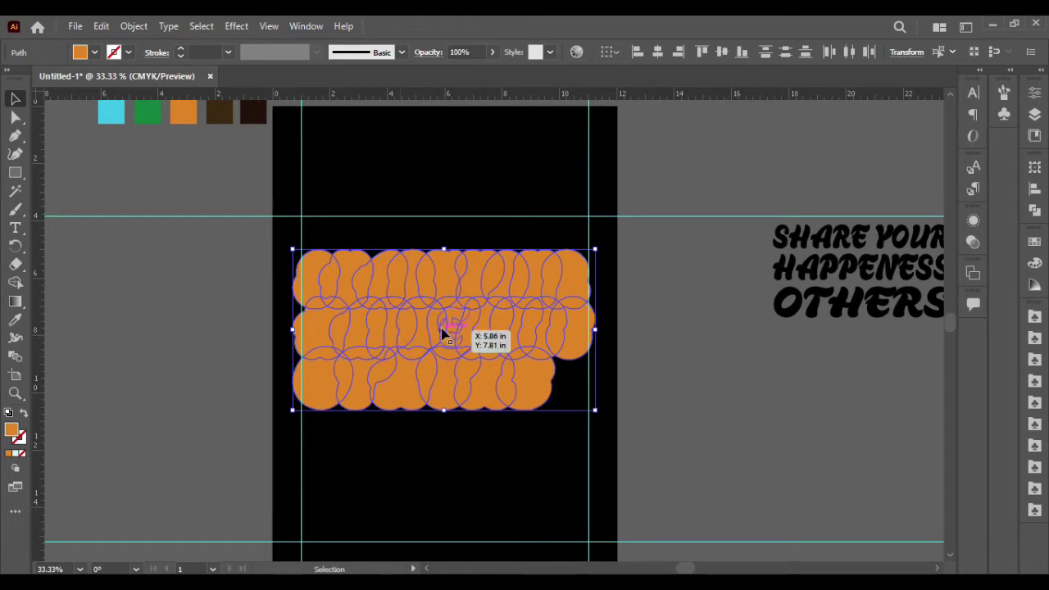
pyautogui.click(1036, 210)
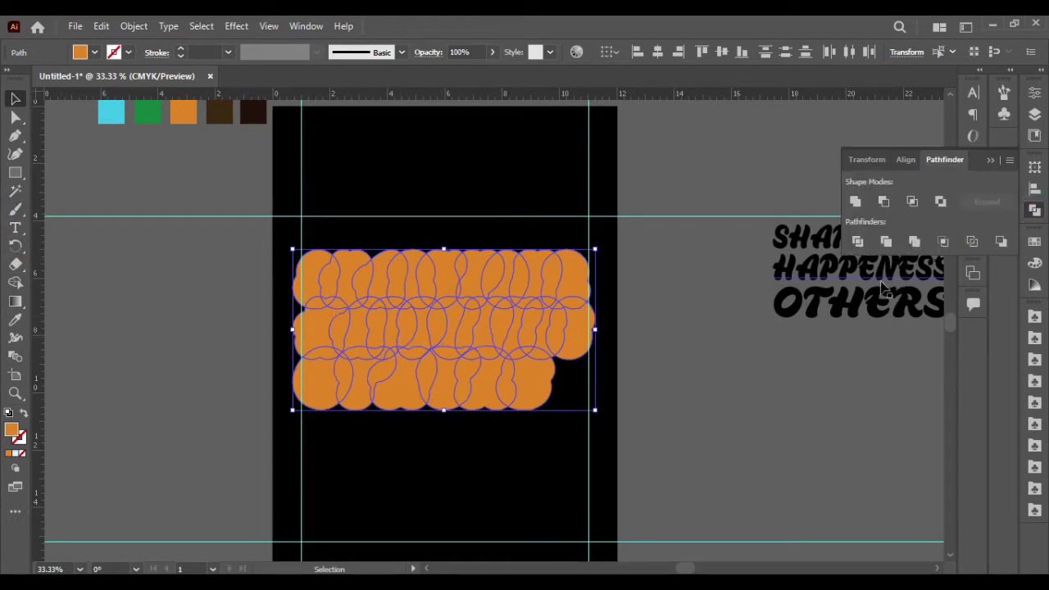
pyautogui.keyDown('alt'); pyautogui.click(856, 202); pyautogui.keyUp('alt')
pyautogui.click(988, 202)
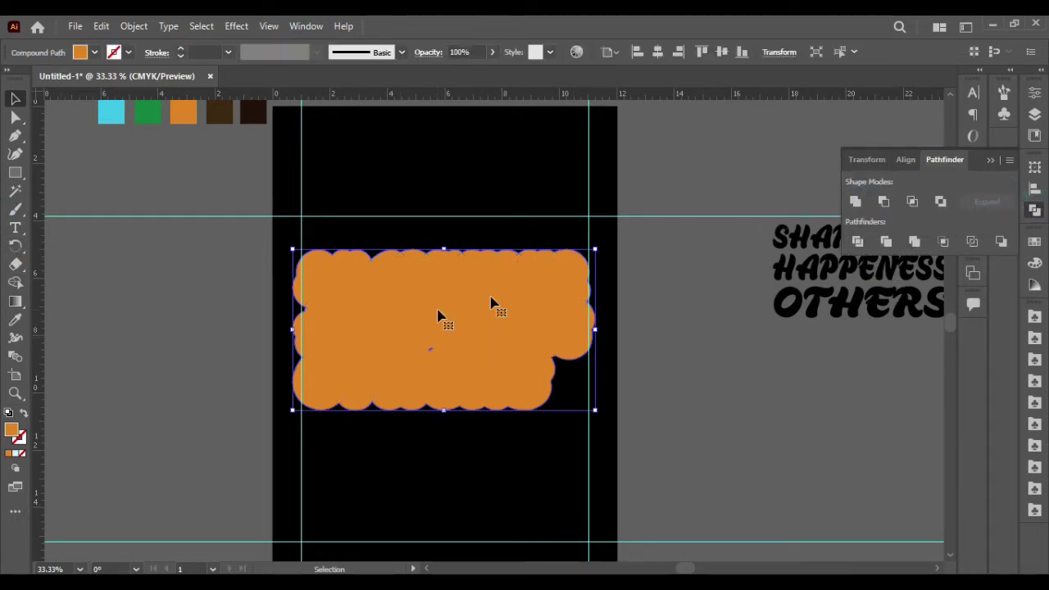
pyautogui.click(992, 159)
# Try a dark brown fill, revert it, and Unite and Expand the headline group again.
pyautogui.scroll(3, 469, 343)
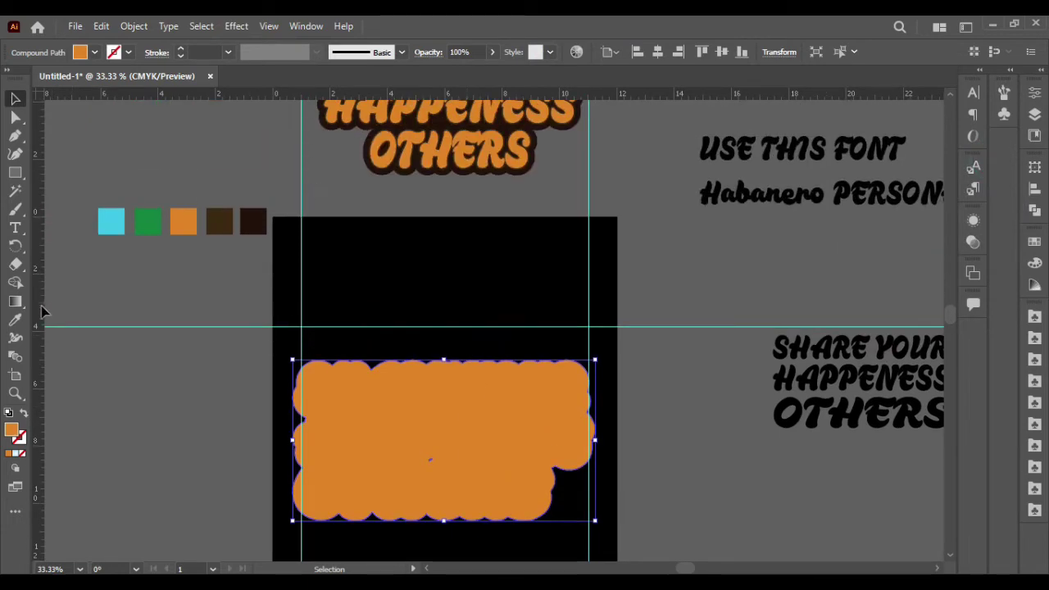
pyautogui.click(15, 320)
pyautogui.click(251, 223)
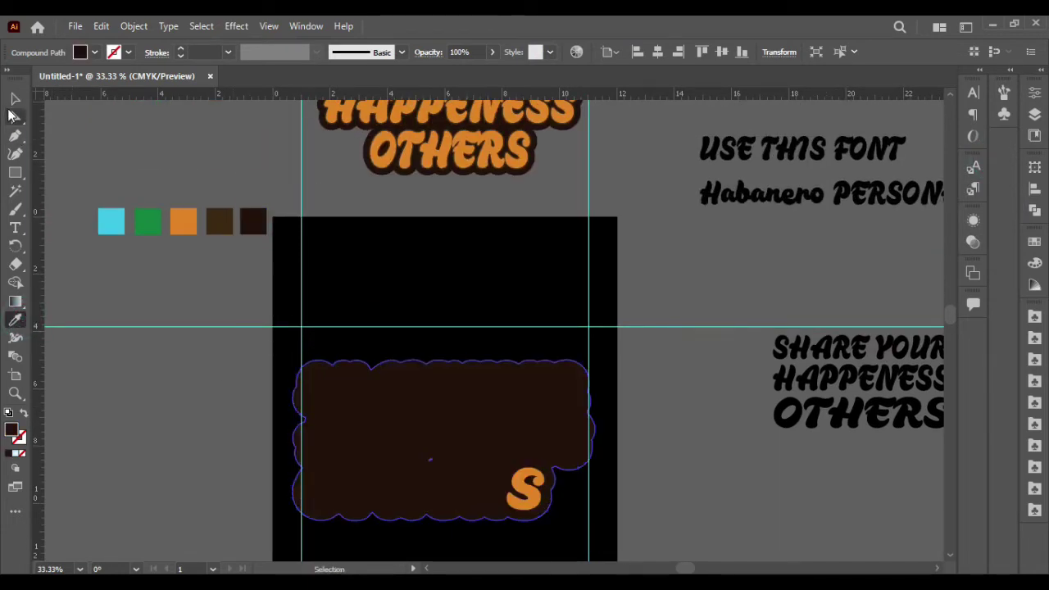
pyautogui.click(173, 217)
pyautogui.press('v')
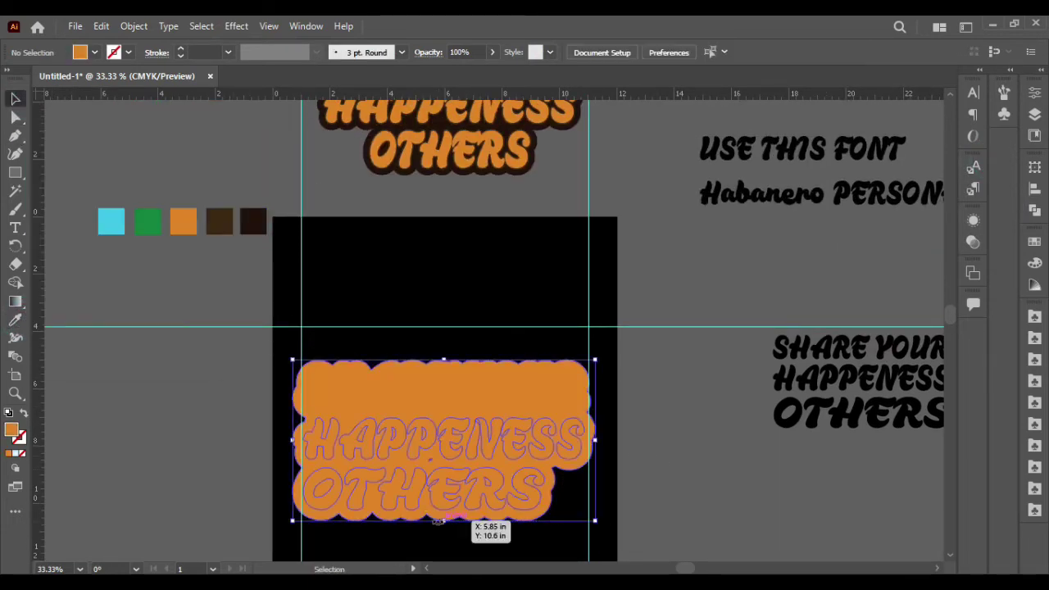
pyautogui.click(438, 522)
pyautogui.click(1035, 210)
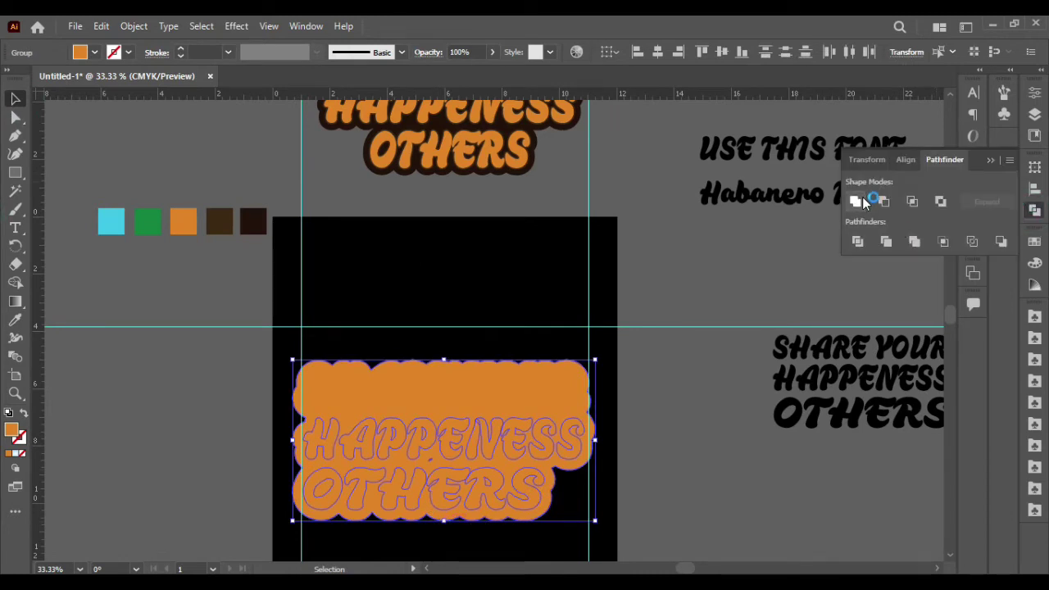
pyautogui.keyDown('alt'); pyautogui.click(855, 202); pyautogui.keyUp('alt')
pyautogui.click(990, 203)
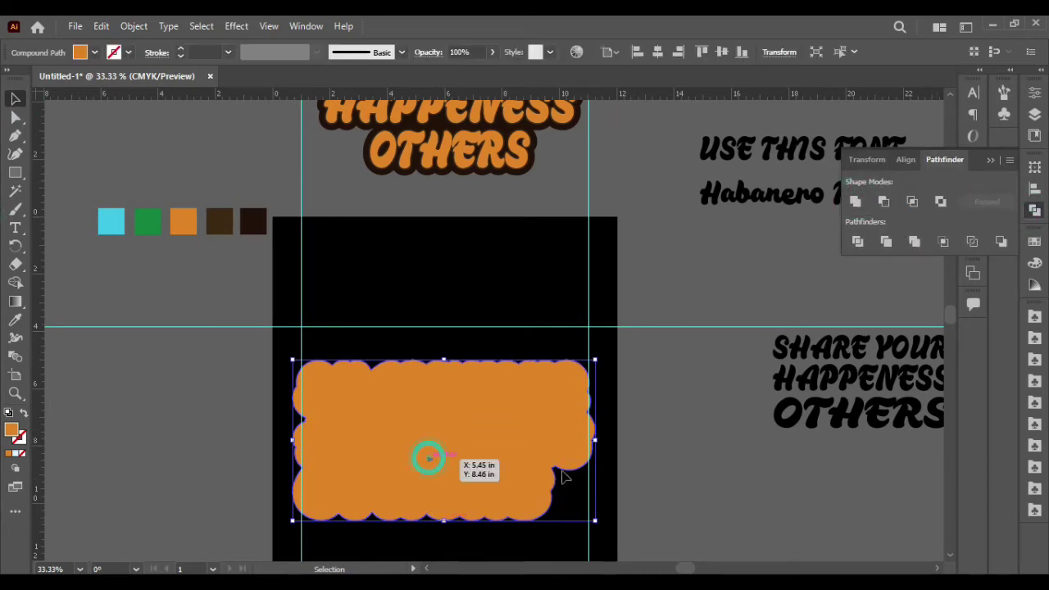
# Draw a patch rectangle over the small hole and try uniting it with the backing shape.
pyautogui.scroll(5, 440, 464)
pyautogui.click(15, 172)
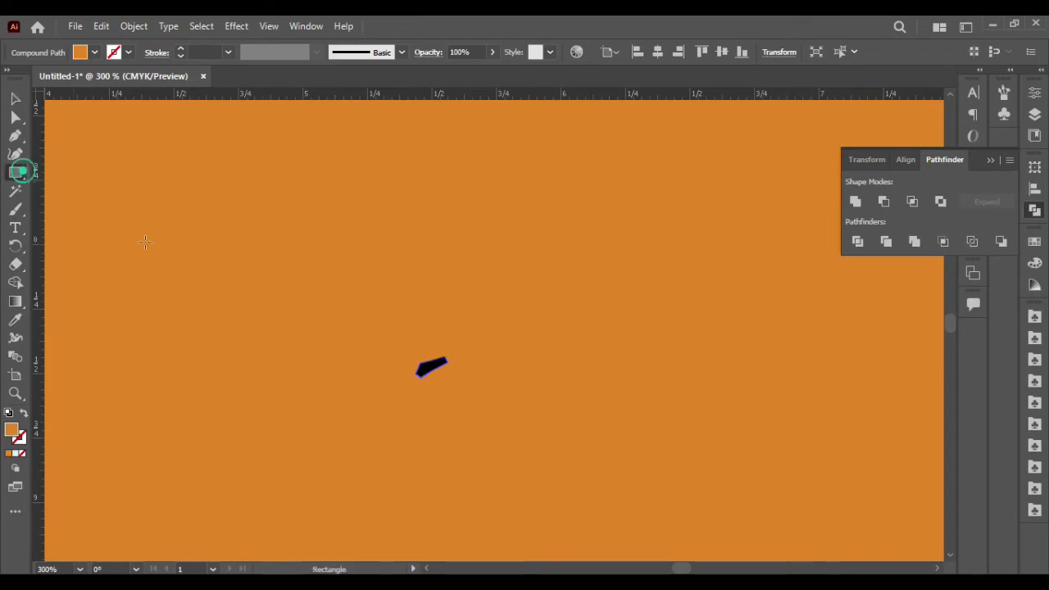
pyautogui.moveTo(362, 312)
pyautogui.mouseDown()
pyautogui.moveTo(489, 445)
pyautogui.moveTo(561, 465)
pyautogui.mouseUp()
pyautogui.click(15, 98)
pyautogui.keyDown('shift'); pyautogui.click(265, 206); pyautogui.keyUp('shift')
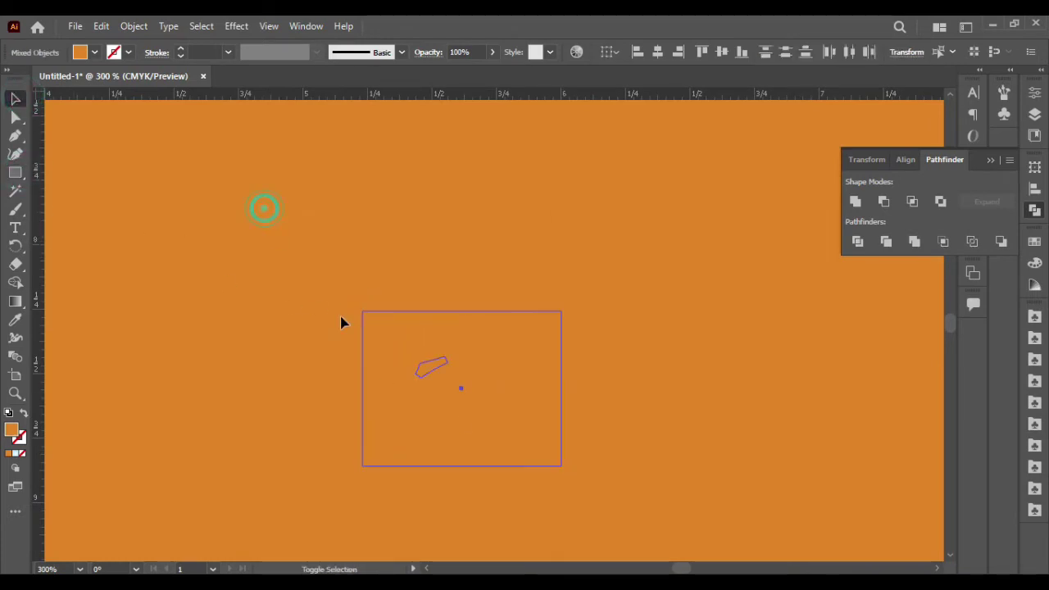
pyautogui.click(856, 202)
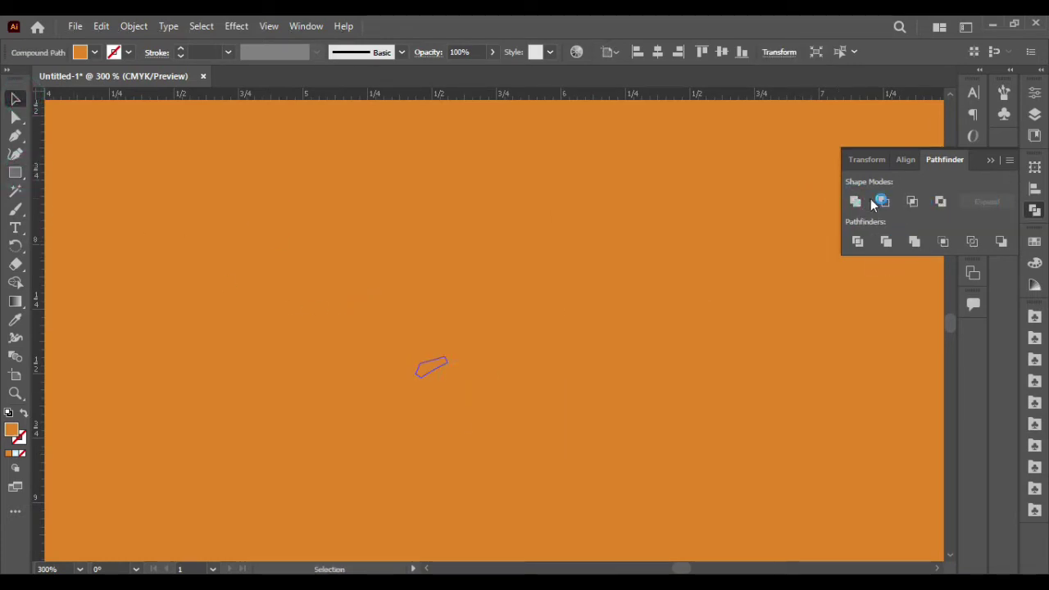
pyautogui.click(856, 202)
# Unite and Expand the patch and backing shape into a single solid path.
pyautogui.click(434, 368)
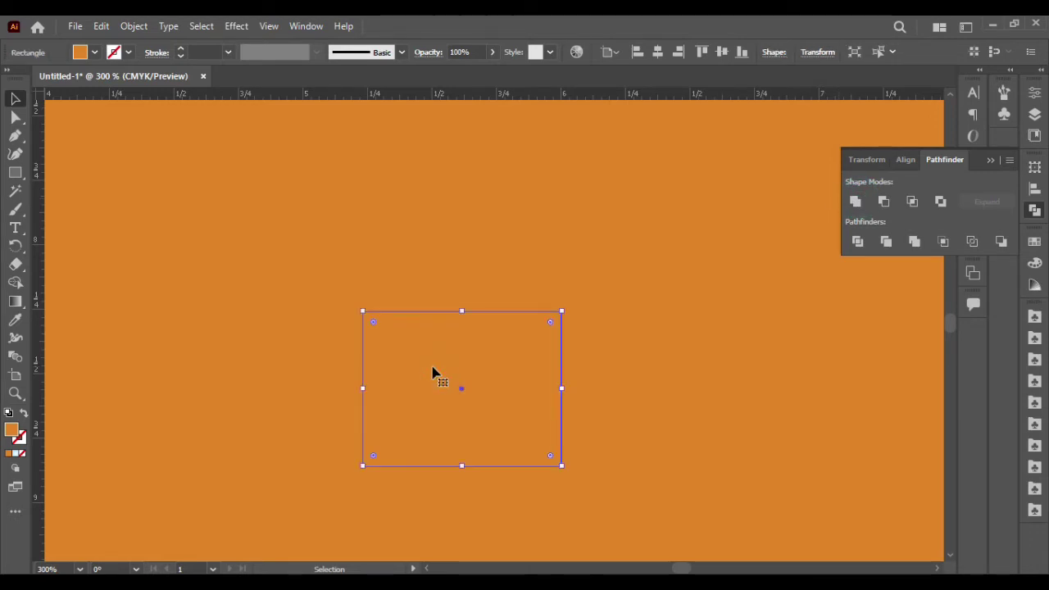
pyautogui.keyDown('shift'); pyautogui.click(607, 348); pyautogui.keyUp('shift')
pyautogui.scroll(-5, 606, 349)
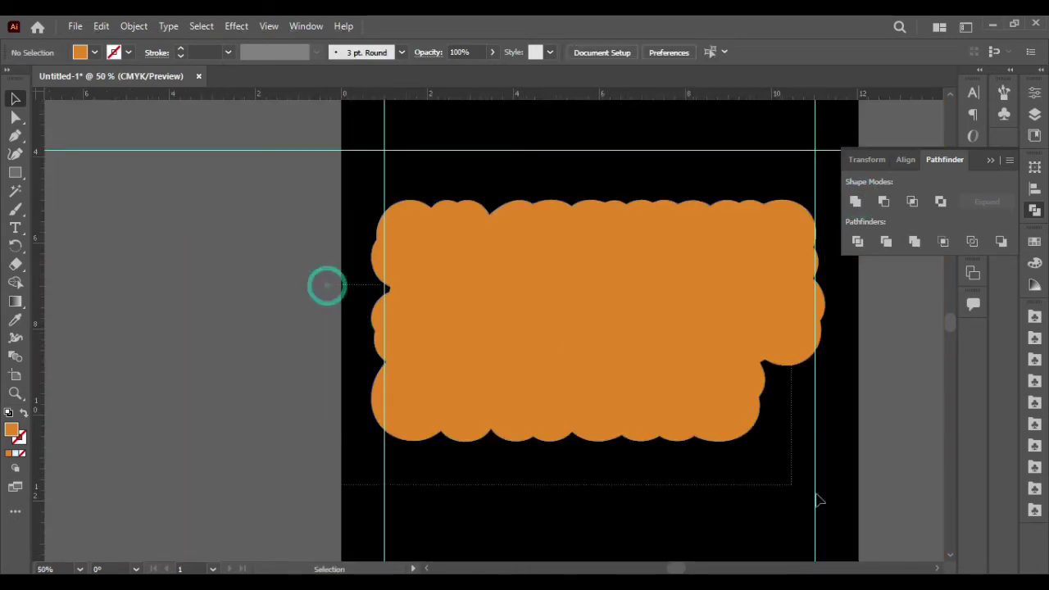
pyautogui.moveTo(326, 284); pyautogui.dragTo(935, 291)
pyautogui.keyDown('alt'); pyautogui.click(855, 202); pyautogui.keyUp('alt')
pyautogui.click(984, 201)
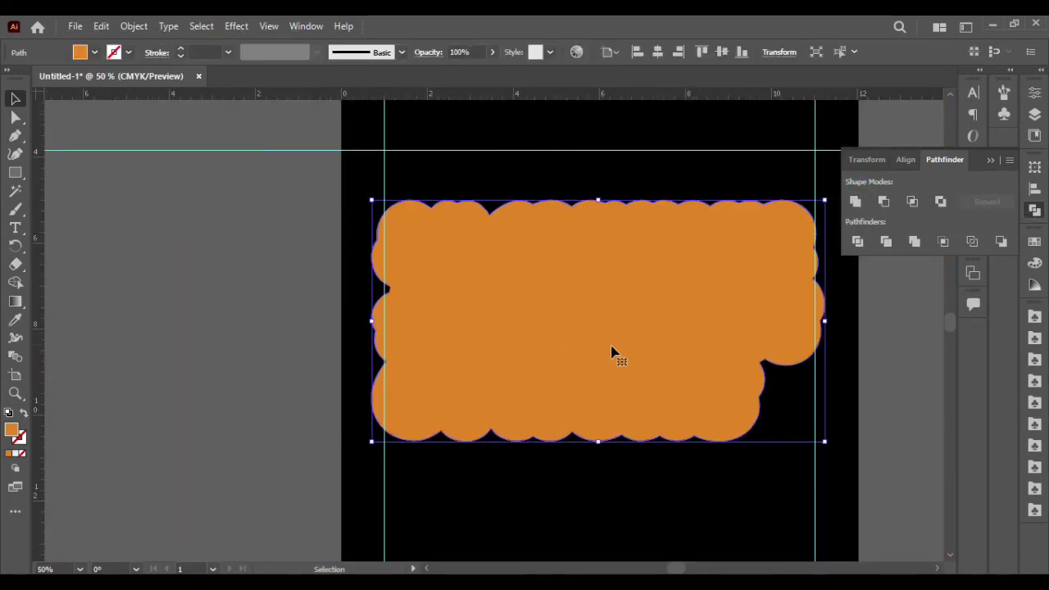
pyautogui.click(987, 164)
pyautogui.scroll(-2, 599, 370)
pyautogui.moveTo(600, 369); pyautogui.dragTo(511, 353)
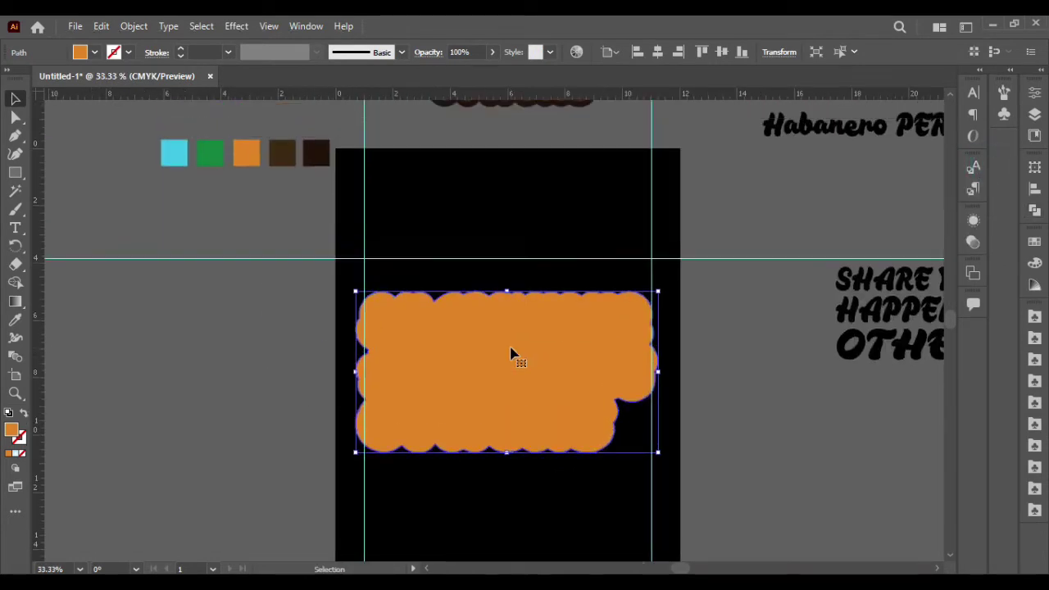
pyautogui.scroll(-1, 510, 353)
pyautogui.scroll(-2, 511, 354)
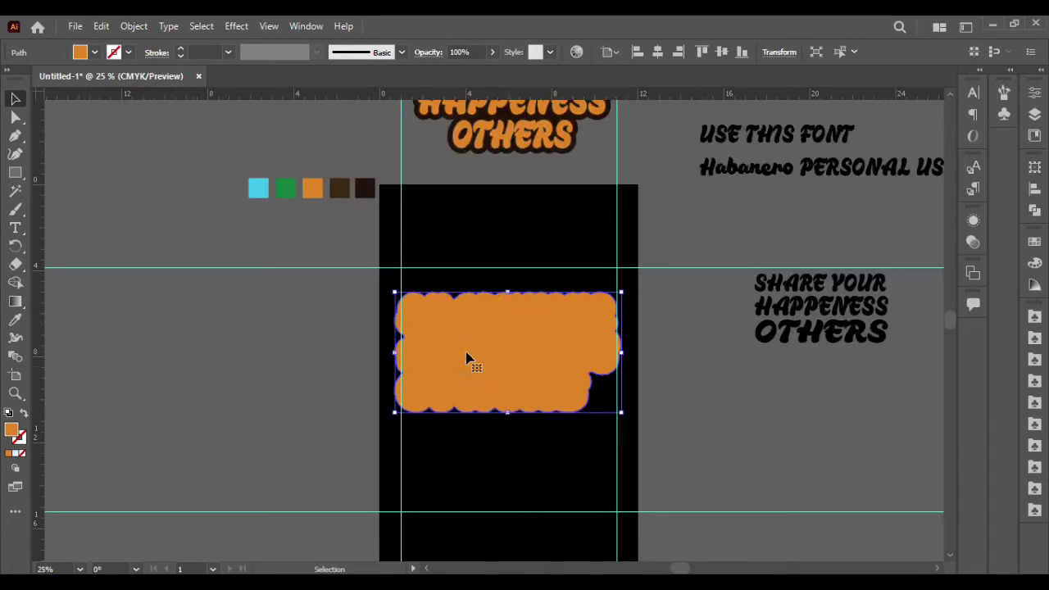
# Recolour the black background rectangle, trying pink and then a dark red.
pyautogui.click(515, 241)
pyautogui.click(166, 241)
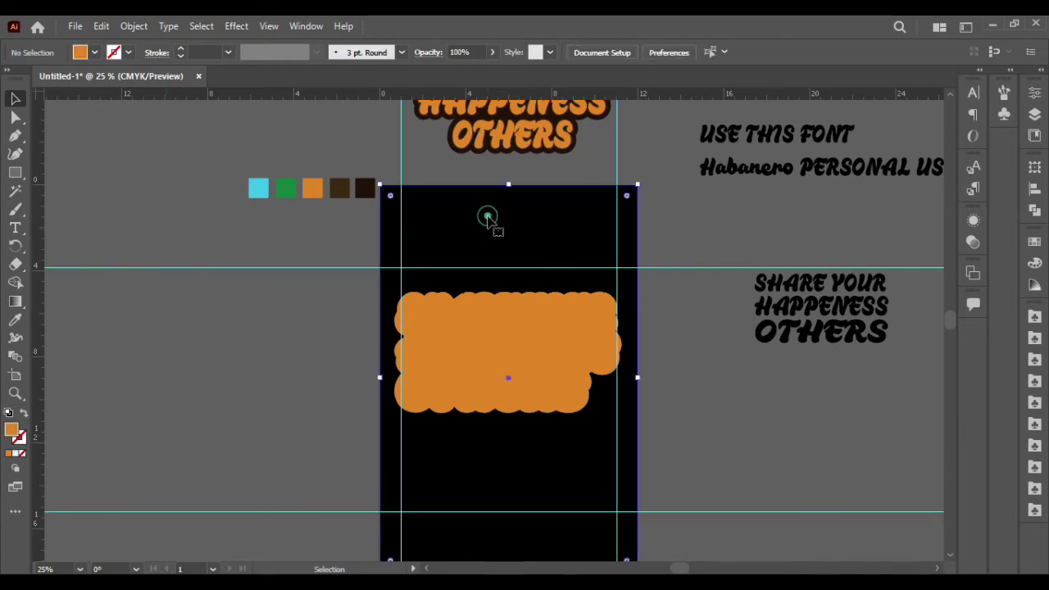
pyautogui.click(487, 218)
pyautogui.click(783, 185)
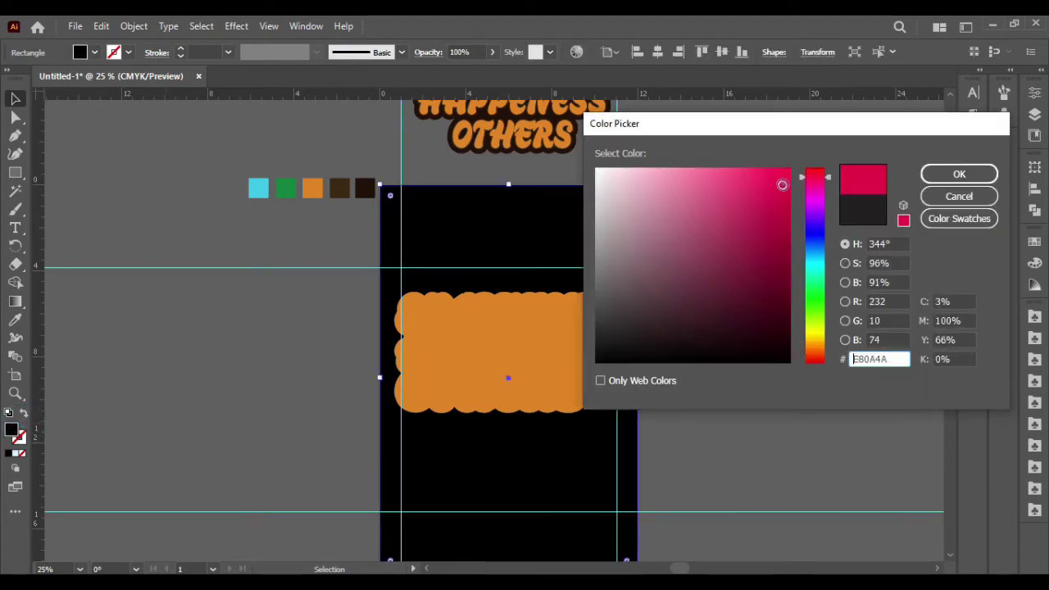
pyautogui.click(780, 248)
pyautogui.click(937, 173)
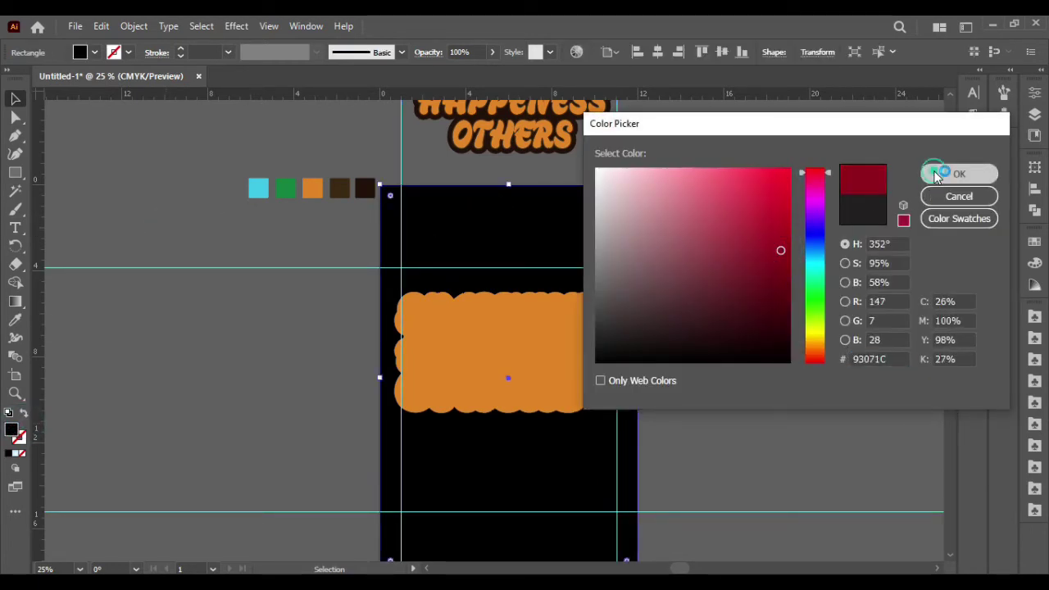
pyautogui.click(710, 235)
pyautogui.click(470, 237)
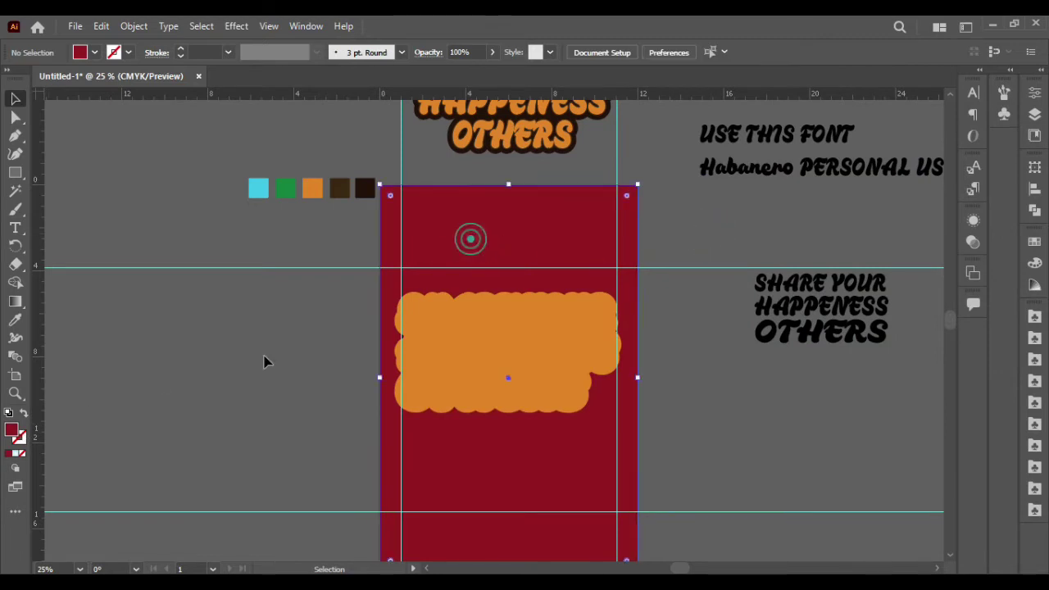
# Refine the background fill from crimson to a final dark maroon.
pyautogui.doubleClick(11, 429)
pyautogui.click(779, 211)
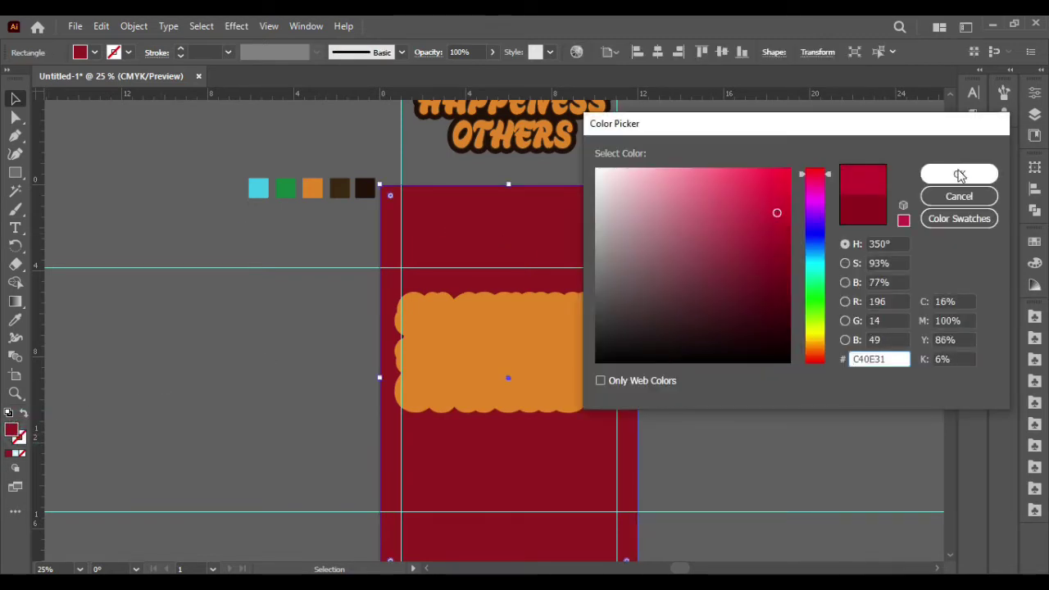
pyautogui.click(958, 172)
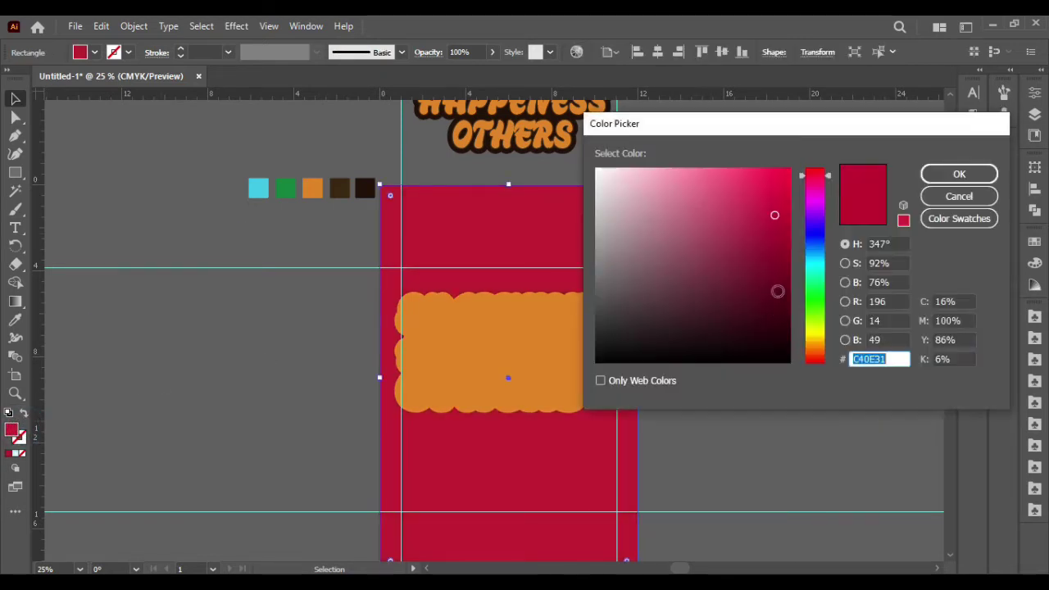
pyautogui.click(776, 270)
pyautogui.click(941, 173)
pyautogui.click(703, 239)
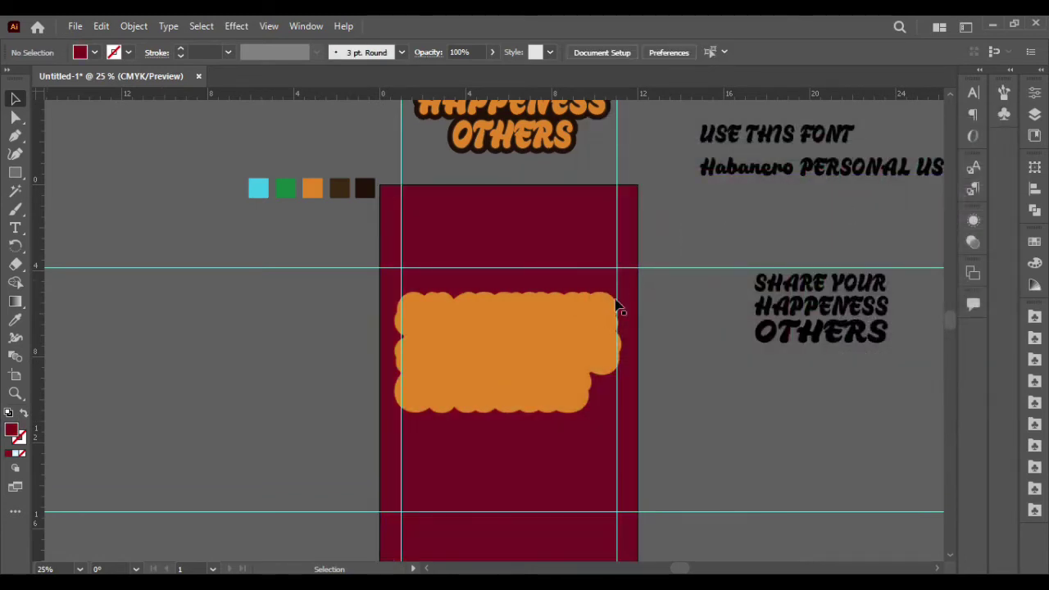
pyautogui.click(576, 246)
pyautogui.click(645, 381)
# Fill the orange cloud shape with the dark brown swatch colour using the Eyedropper.
pyautogui.scroll(3, 522, 372)
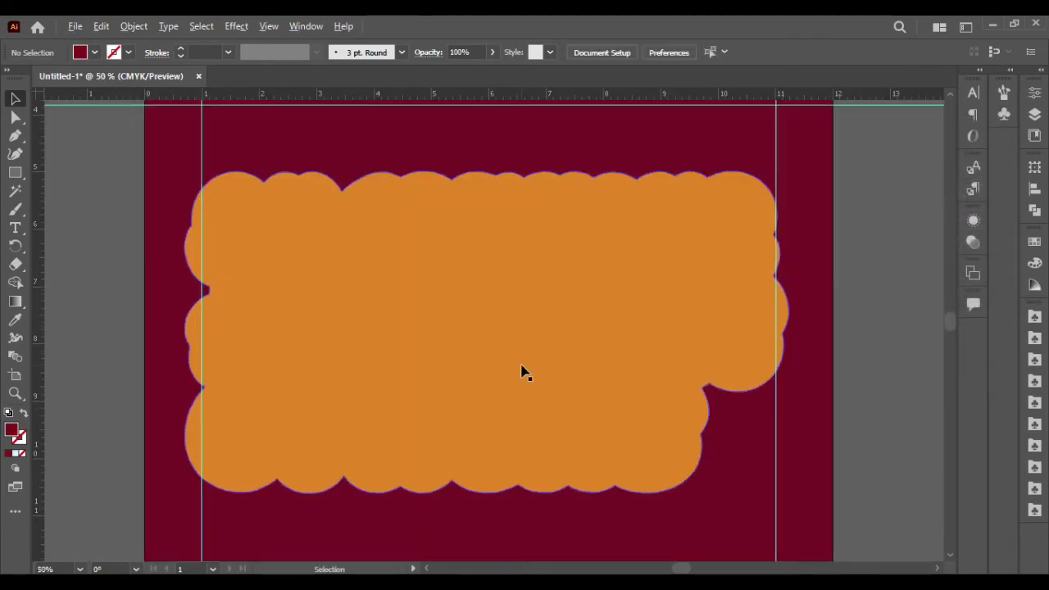
pyautogui.hscroll(1, 525, 372)
pyautogui.click(459, 346)
pyautogui.scroll(-2, 459, 348)
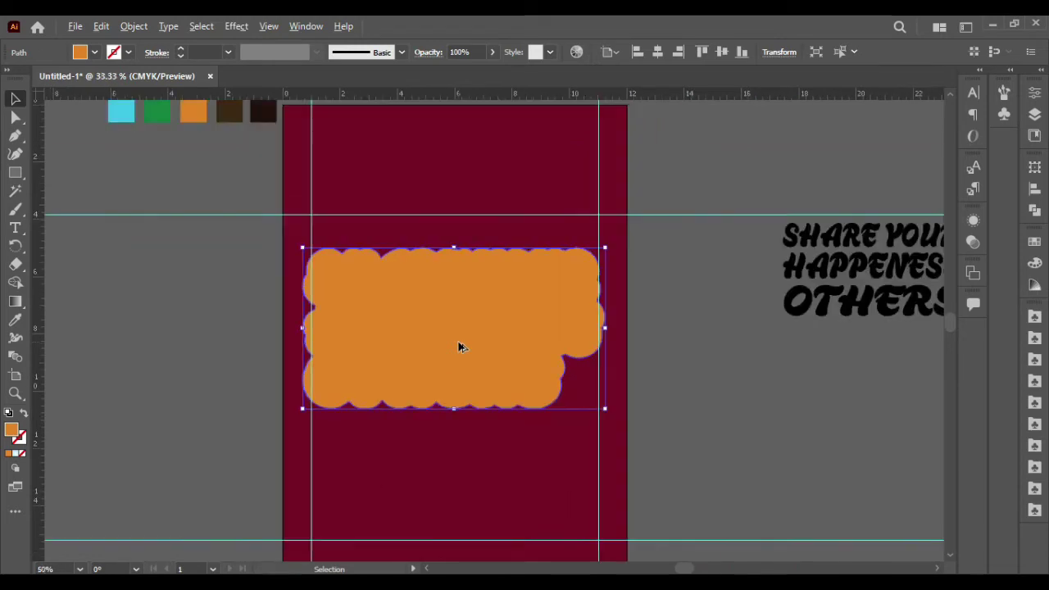
pyautogui.scroll(1, 459, 349)
pyautogui.click(15, 320)
pyautogui.click(265, 164)
pyautogui.press('v')
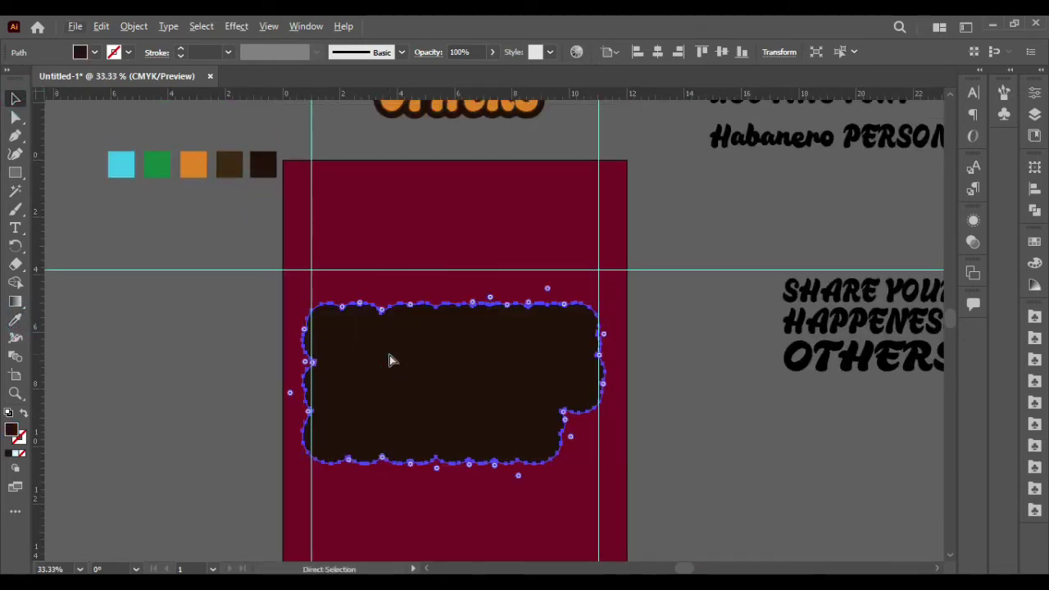
# Place a copy of the orange headline text in front and colour it brown.
pyautogui.hotkey('ctrl', 'alt', '3')
pyautogui.click(15, 319)
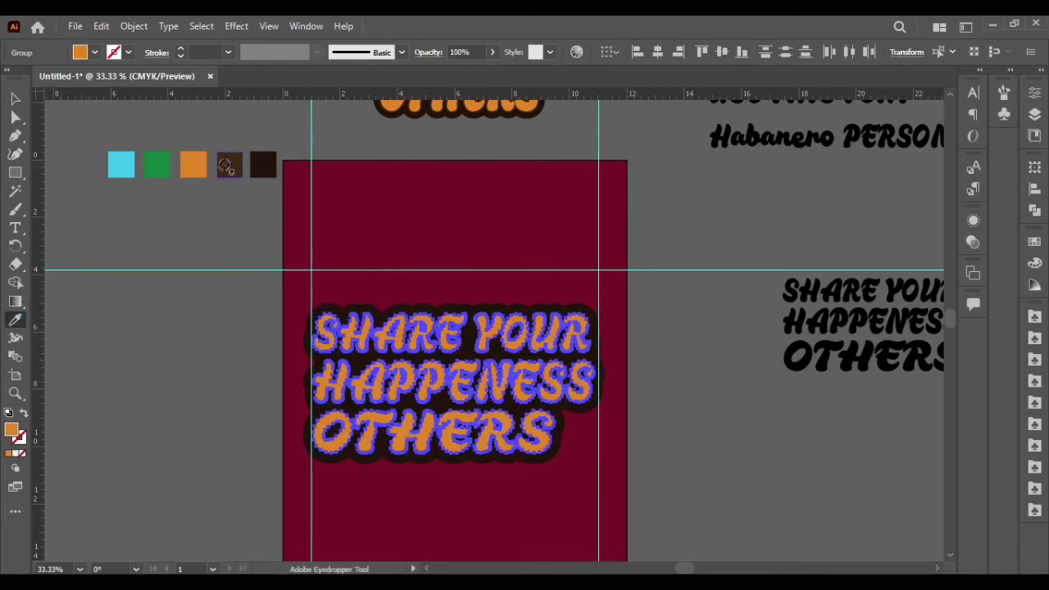
pyautogui.click(227, 165)
pyautogui.click(17, 97)
pyautogui.scroll(1, 429, 347)
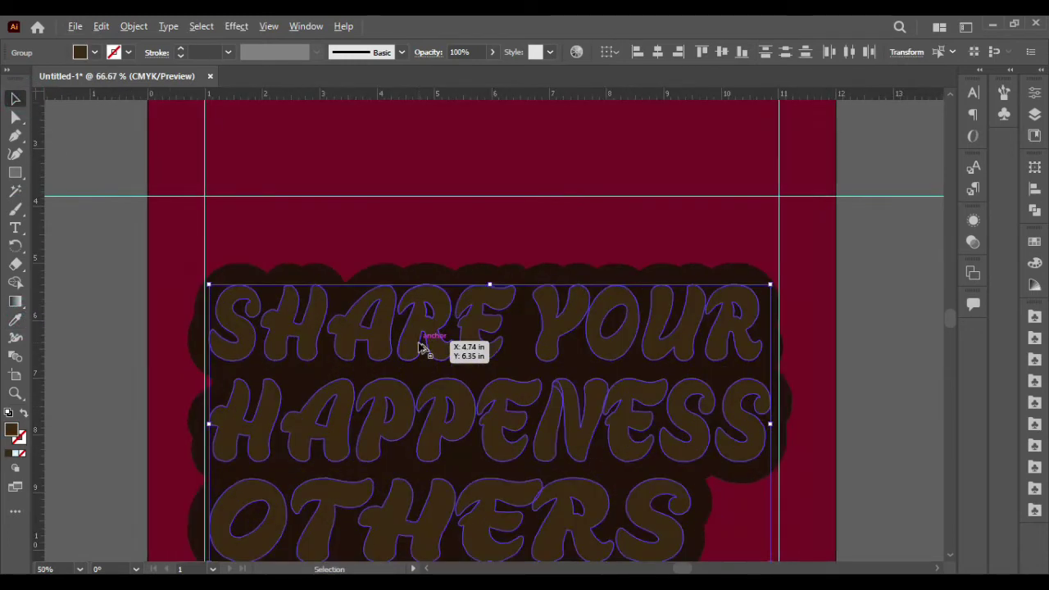
pyautogui.scroll(1, 429, 347)
# Swap the brown copy's fill to a 13 pt stroke, making a thick outline.
pyautogui.click(24, 414)
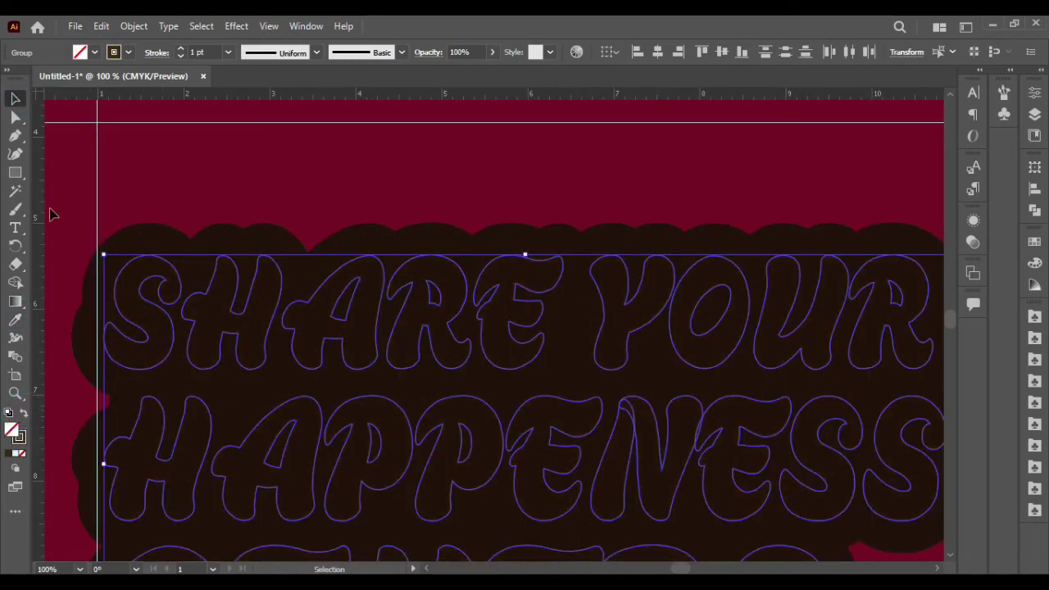
pyautogui.click(182, 49)
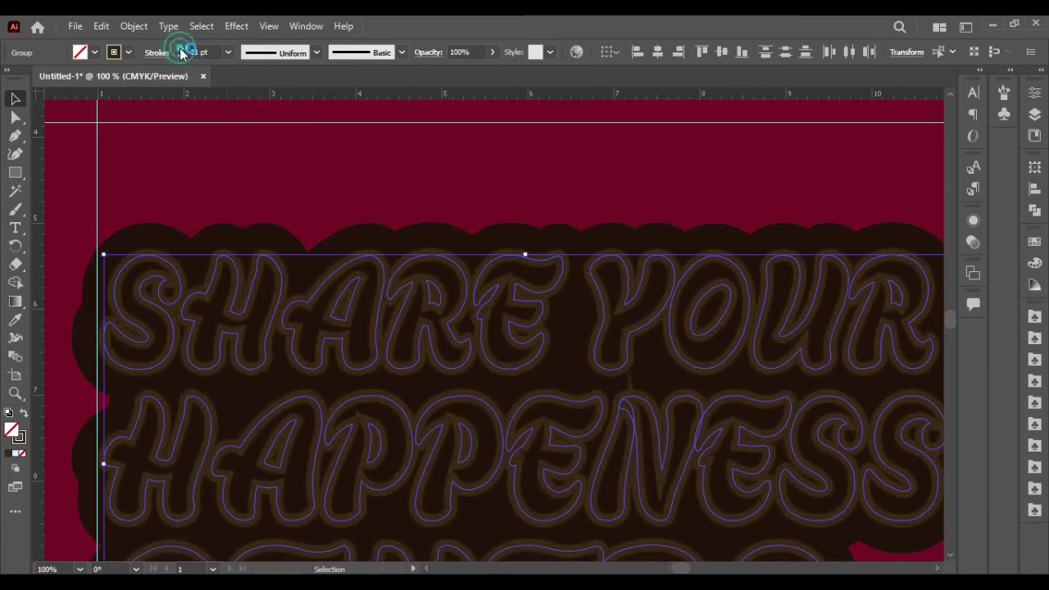
pyautogui.click(228, 181)
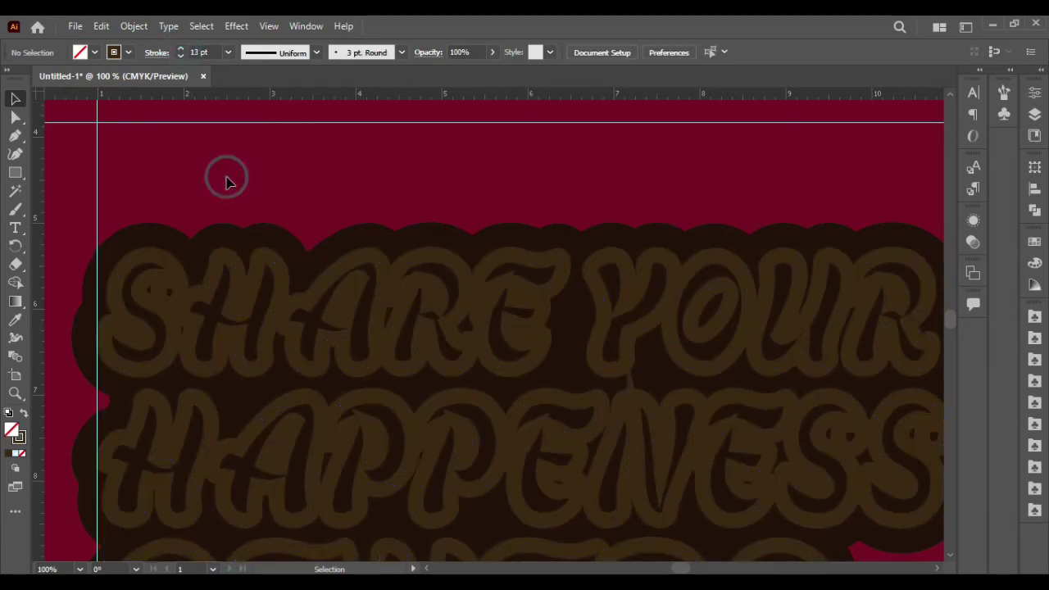
pyautogui.click(410, 287)
pyautogui.click(408, 180)
# Expand the layered headline text group with Fill and Stroke checked, then deselect it.
pyautogui.scroll(-2, 410, 184)
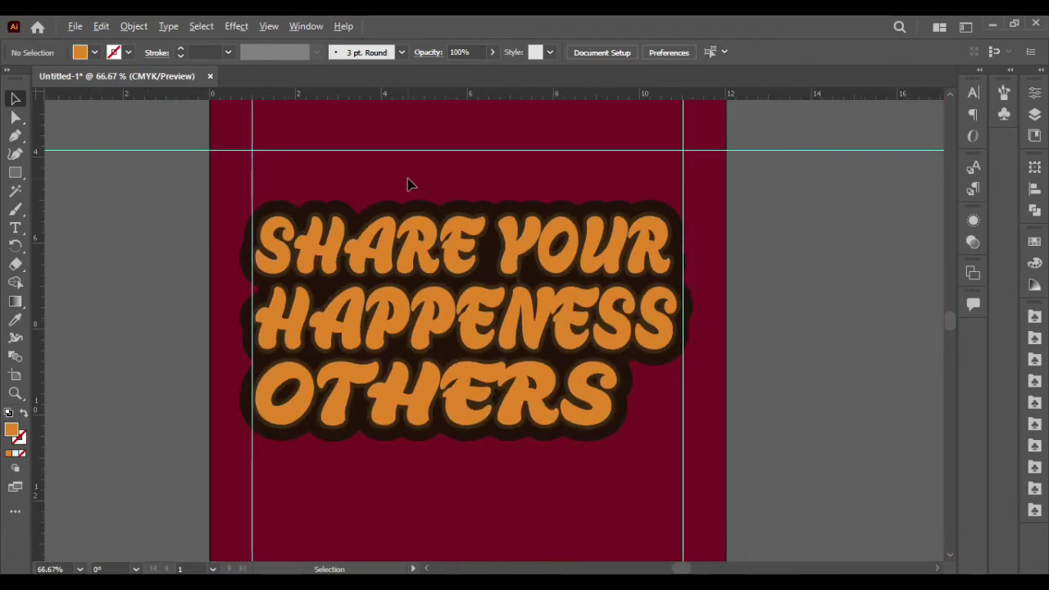
pyautogui.scroll(-1, 410, 184)
pyautogui.scroll(1, 410, 184)
pyautogui.scroll(-1, 410, 184)
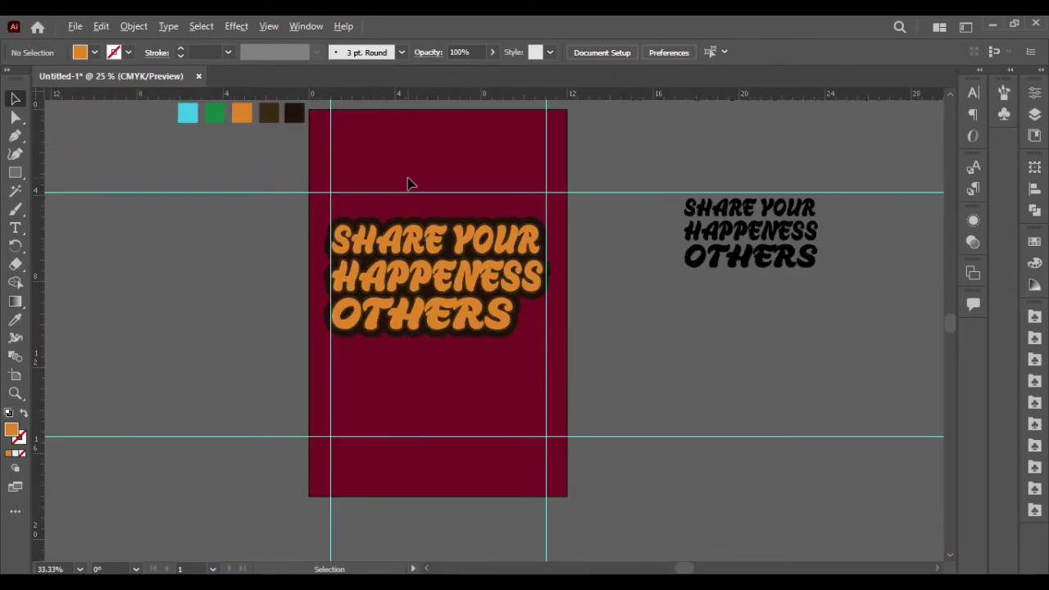
pyautogui.scroll(3, 410, 184)
pyautogui.scroll(-1, 410, 184)
pyautogui.hscroll(-2, 394, 287)
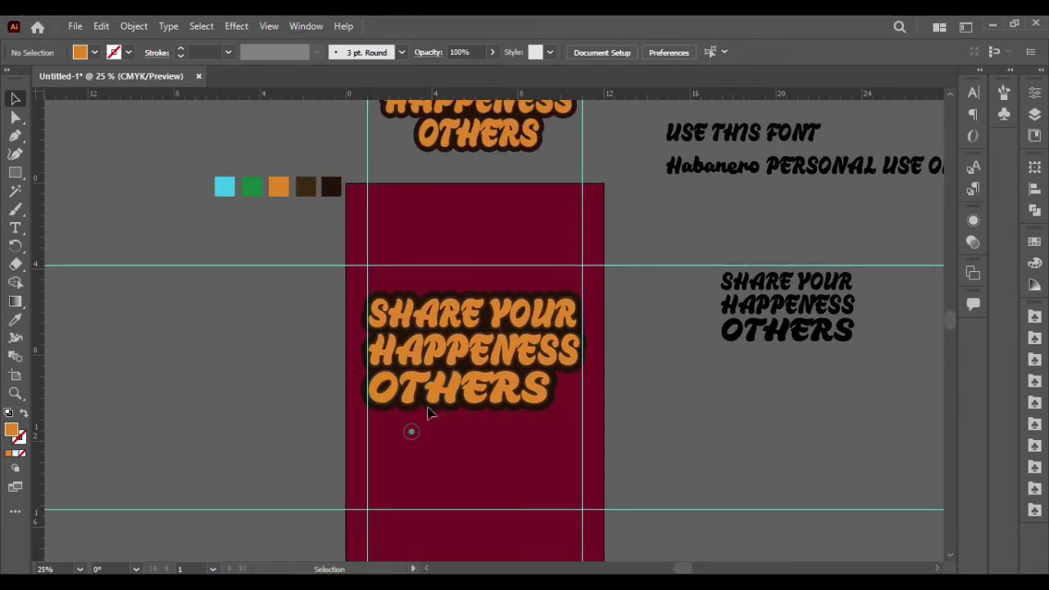
pyautogui.click(525, 300)
pyautogui.click(134, 26)
pyautogui.click(194, 203)
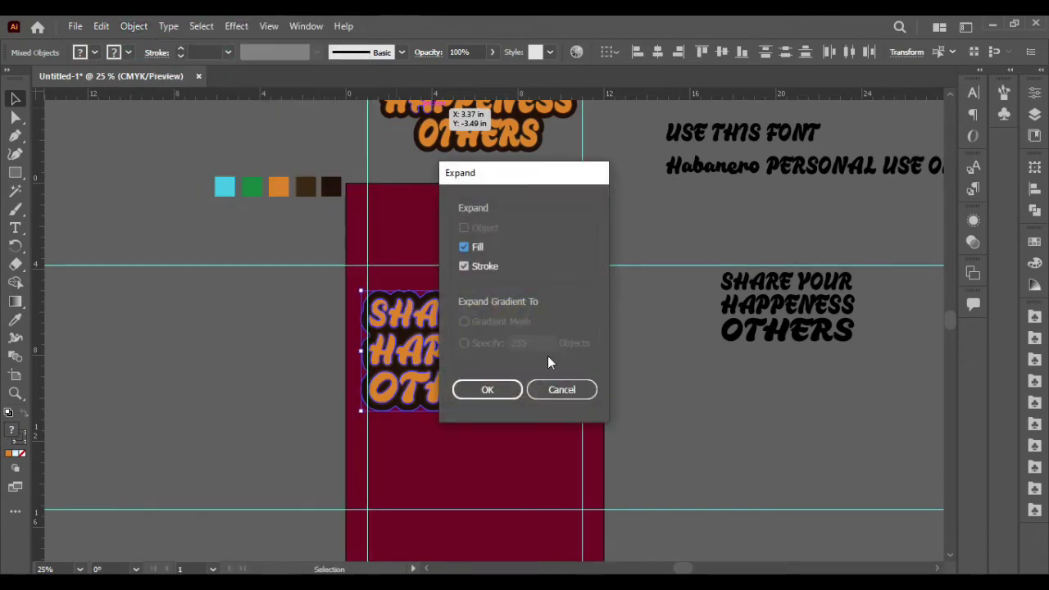
pyautogui.click(498, 387)
pyautogui.click(656, 423)
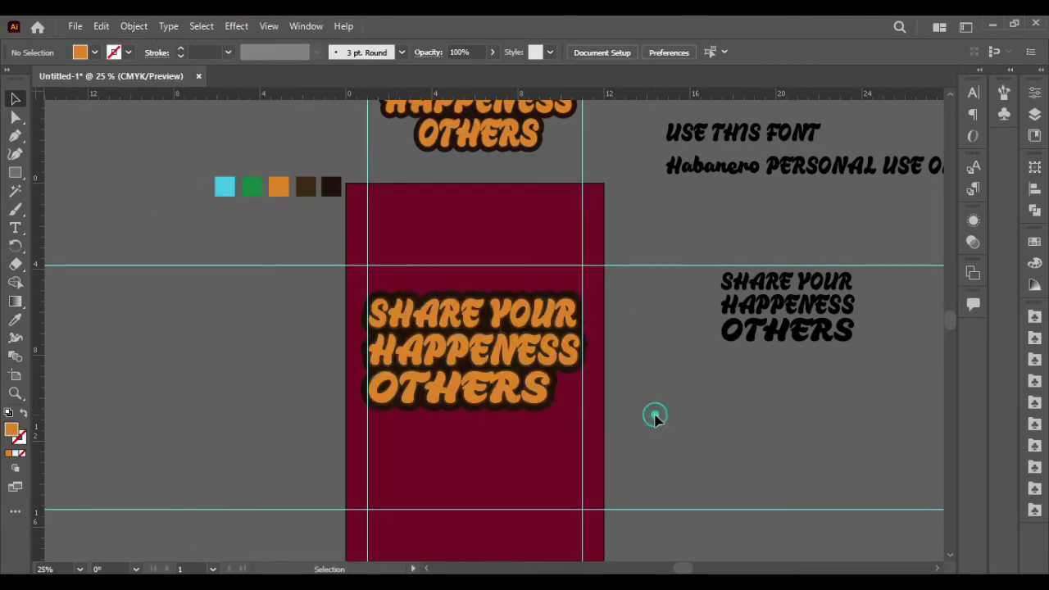
pyautogui.scroll(-1, 656, 416)
pyautogui.scroll(2, 656, 417)
pyautogui.scroll(2, 656, 417)
pyautogui.scroll(1, 656, 416)
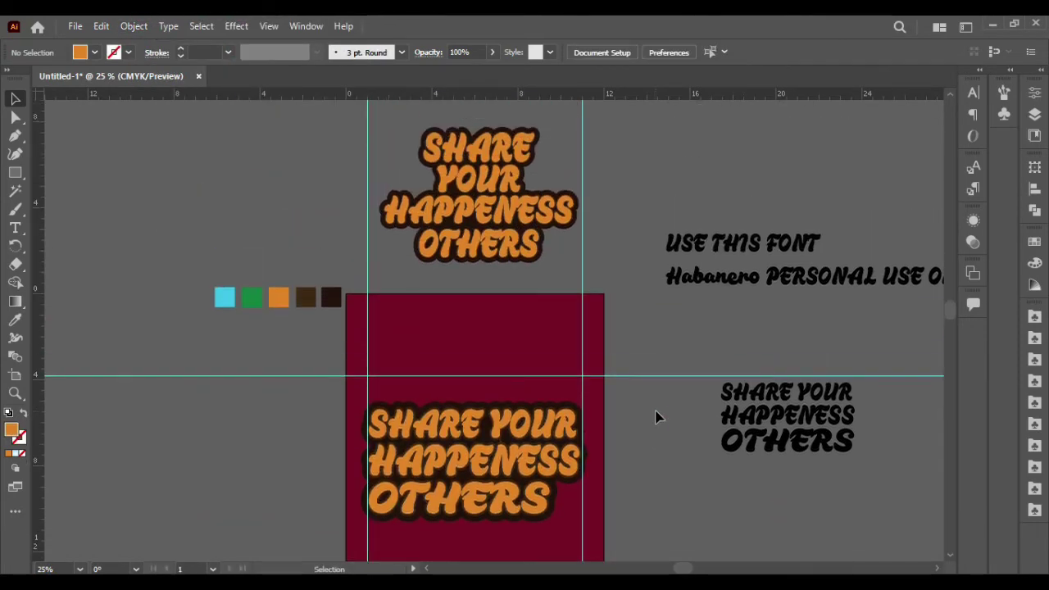
pyautogui.scroll(-4, 656, 415)
# Draw a rotated star with fewer points using the Star tool beside the artboard.
pyautogui.hscroll(2, 565, 414)
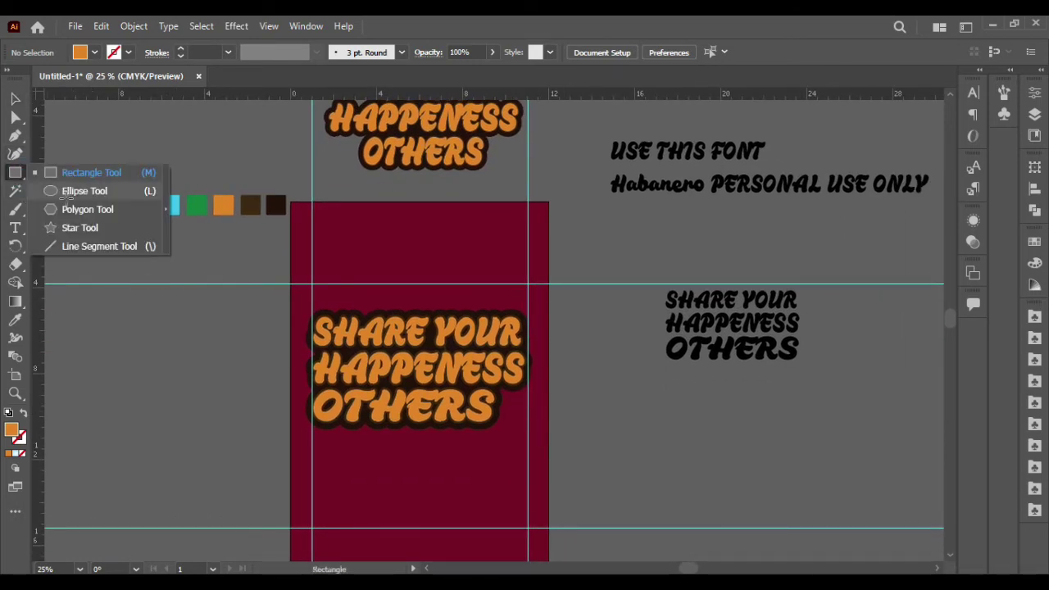
pyautogui.moveTo(18, 172); pyautogui.dragTo(82, 190)
pyautogui.click(16, 173)
pyautogui.click(80, 227)
pyautogui.scroll(-2, 620, 467)
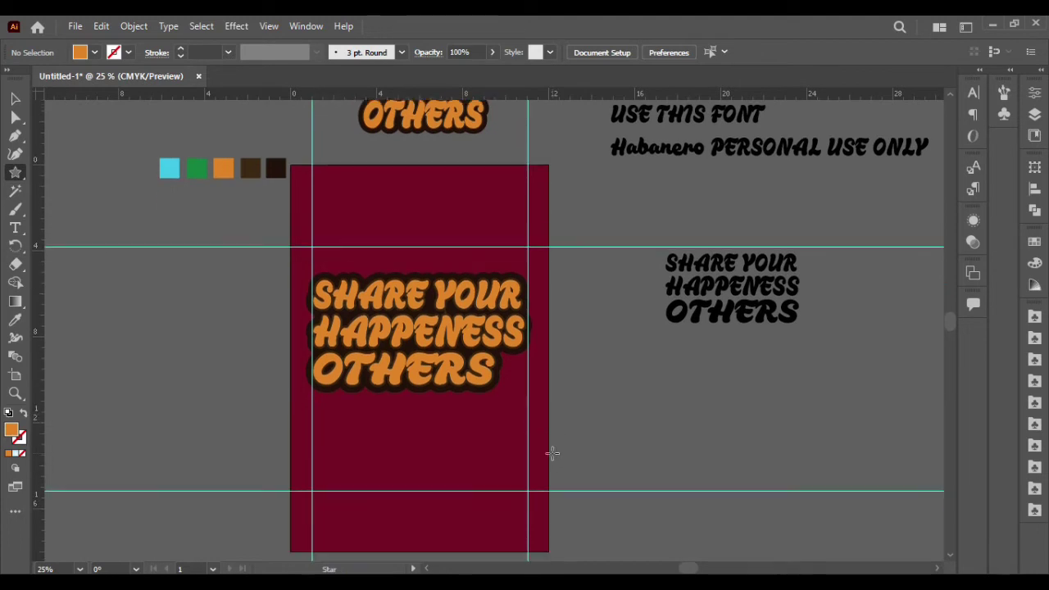
pyautogui.scroll(1, 550, 452)
pyautogui.moveTo(621, 368); pyautogui.dragTo(654, 404)
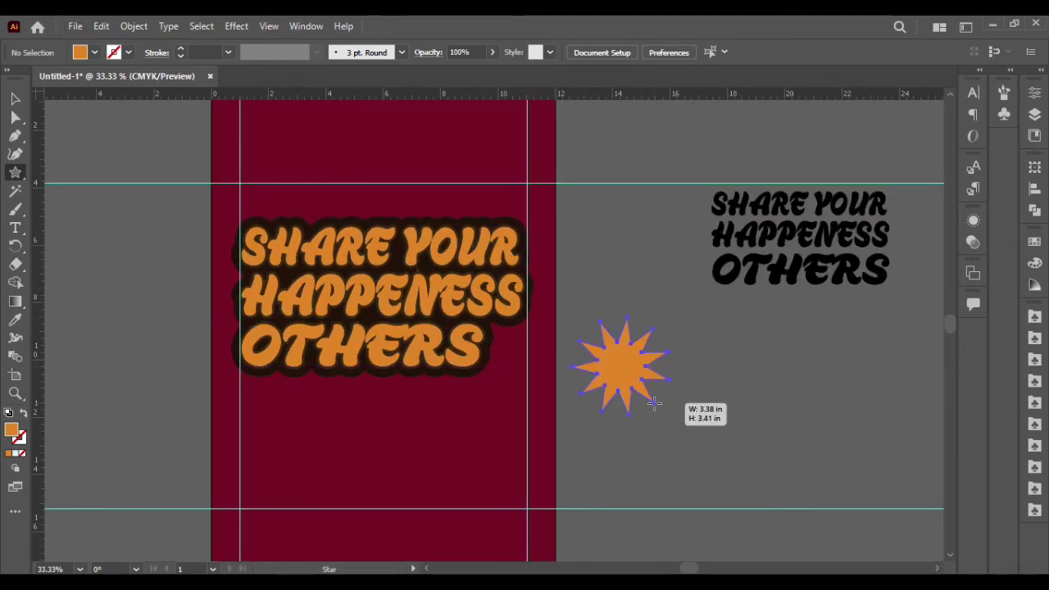
pyautogui.press('Down')
pyautogui.press('Down')
pyautogui.press('Down')
pyautogui.press('Down')
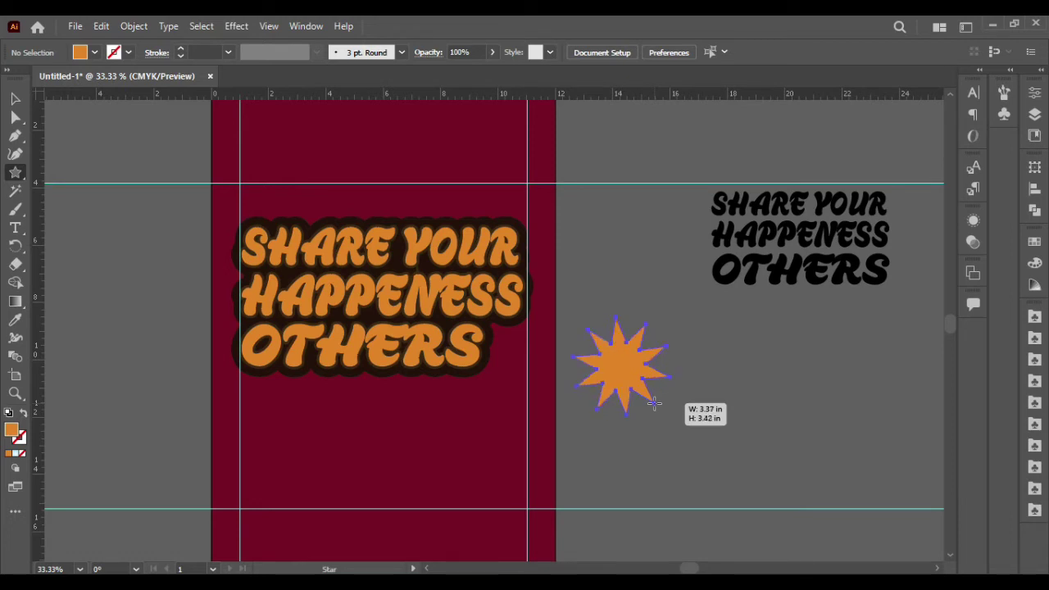
pyautogui.moveTo(655, 403); pyautogui.dragTo(666, 389)
pyautogui.click(17, 98)
# Fill the star with the cyan swatch and move it over the end of OTHERS.
pyautogui.hscroll(-2, 335, 388)
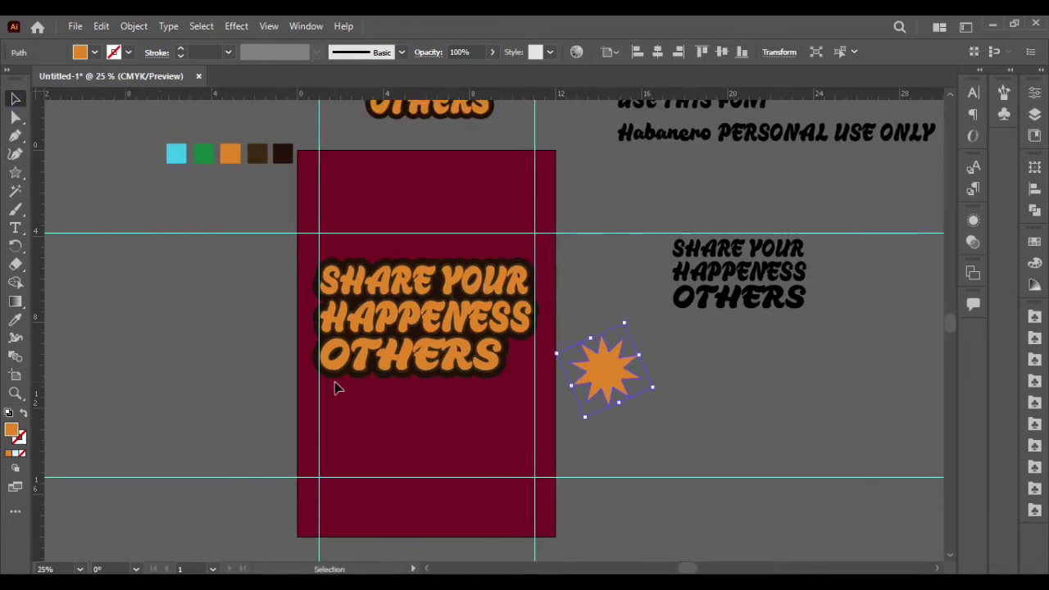
pyautogui.scroll(2, 335, 389)
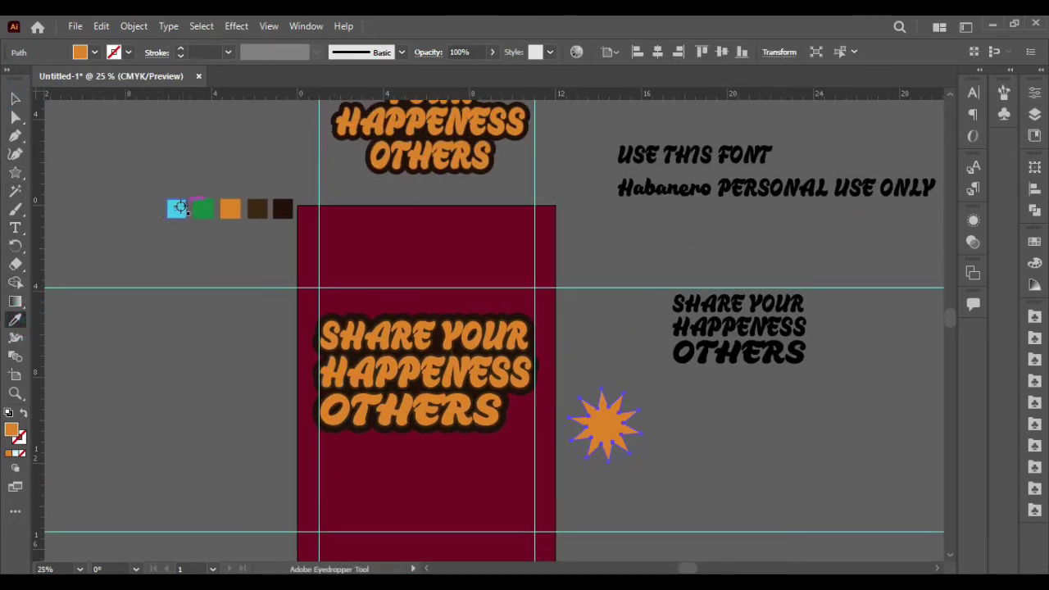
pyautogui.click(176, 210)
pyautogui.click(143, 373)
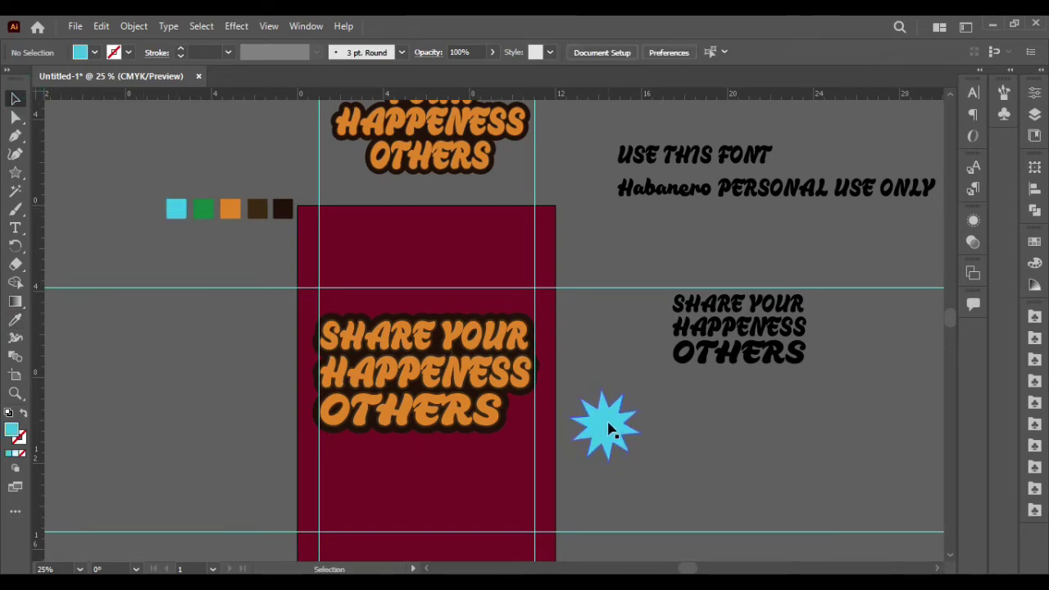
pyautogui.moveTo(606, 425); pyautogui.dragTo(518, 413)
pyautogui.keyDown('alt'); pyautogui.scroll(4, 518, 412); pyautogui.keyUp('alt')
pyautogui.scroll(-3, 518, 412)
pyautogui.hscroll(3, 518, 413)
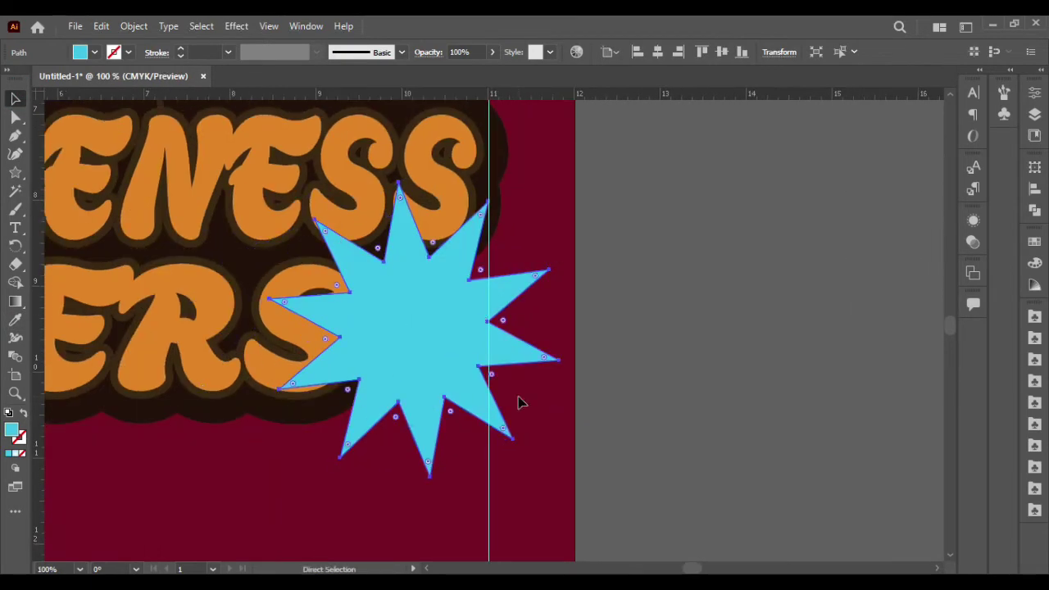
# Drag the star's left, upper-left and top anchor points to form uneven spikes.
pyautogui.press('a')
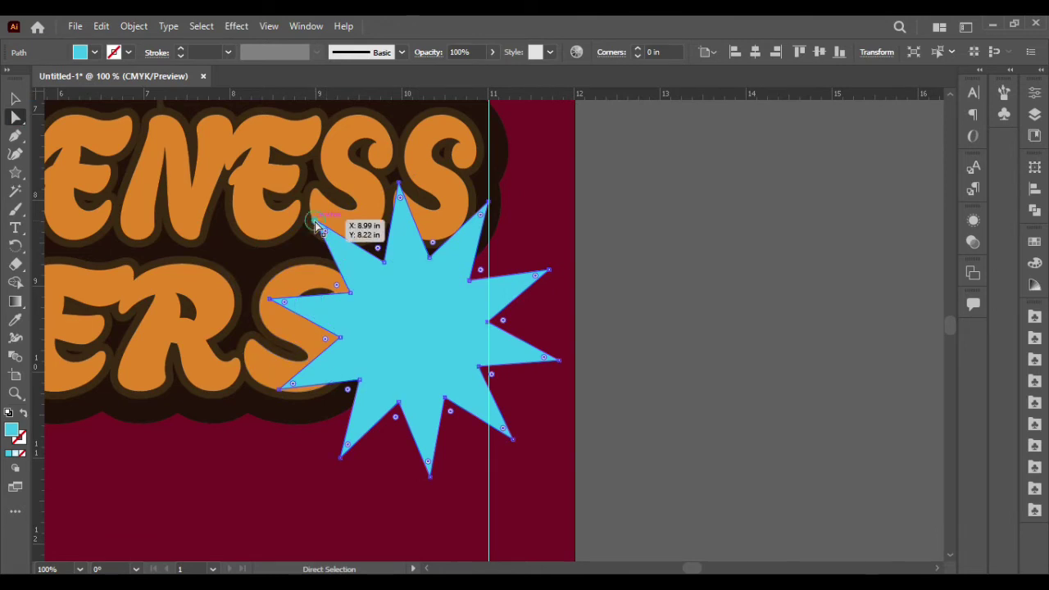
pyautogui.moveTo(407, 327)
pyautogui.mouseDown()
pyautogui.moveTo(438, 347)
pyautogui.moveTo(437, 329)
pyautogui.mouseUp()
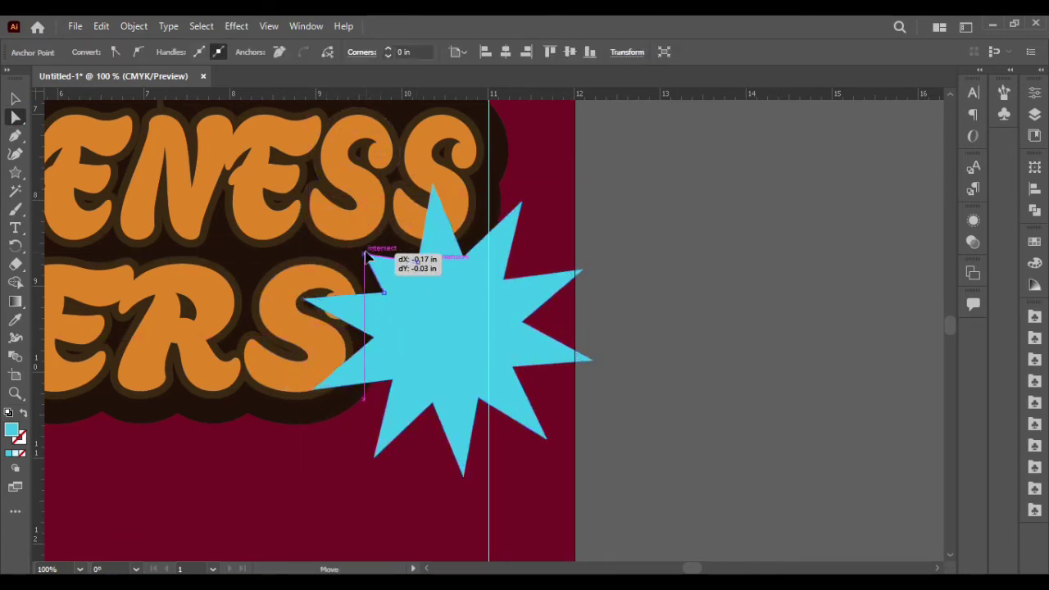
pyautogui.moveTo(382, 257); pyautogui.dragTo(358, 246)
pyautogui.moveTo(315, 396); pyautogui.dragTo(351, 427)
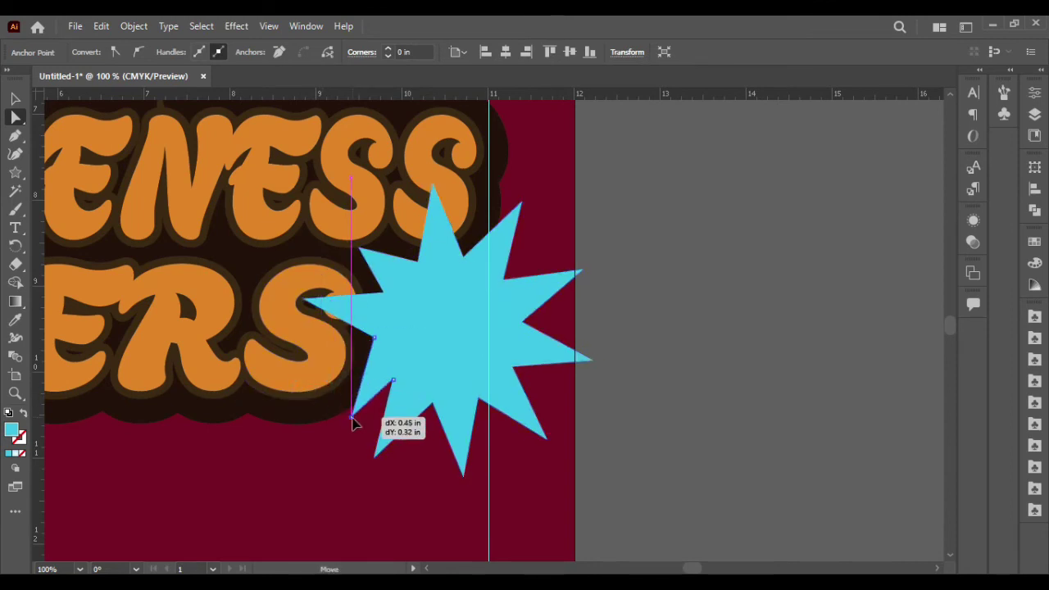
pyautogui.moveTo(303, 303); pyautogui.dragTo(361, 324)
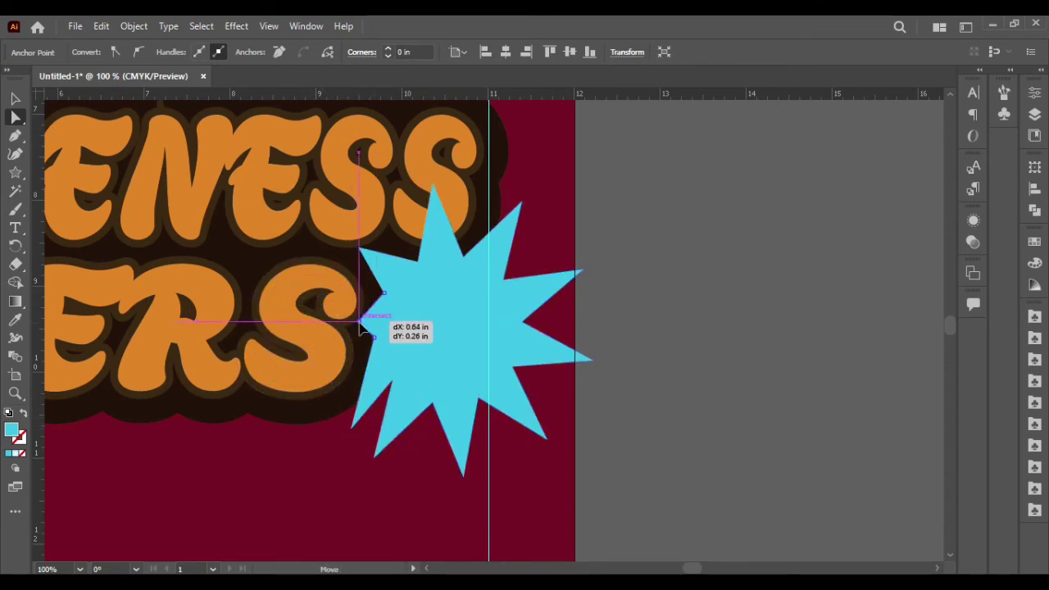
pyautogui.moveTo(436, 326); pyautogui.dragTo(338, 356)
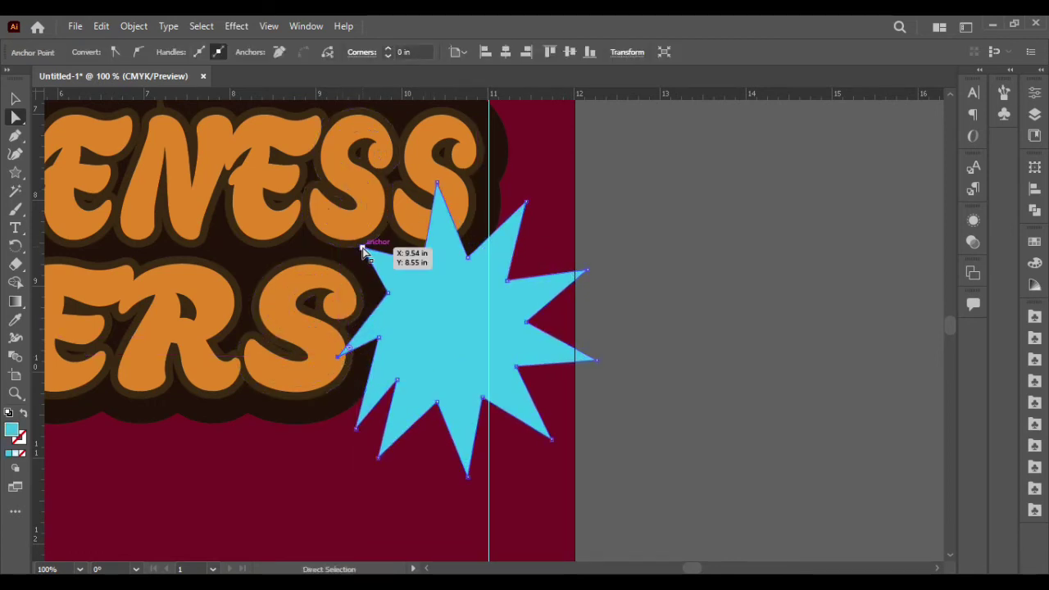
pyautogui.moveTo(362, 248); pyautogui.dragTo(345, 256)
pyautogui.moveTo(437, 185); pyautogui.dragTo(562, 148)
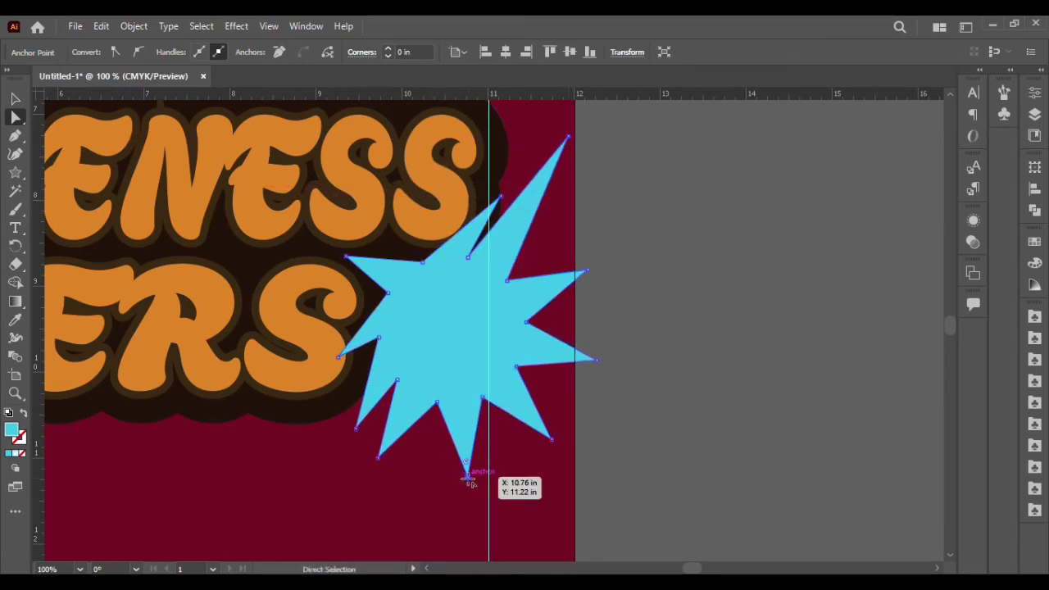
# Lengthen the bottom, lower-left and right spikes and adjust remaining points, then reselect the starburst.
pyautogui.moveTo(469, 477); pyautogui.dragTo(488, 507)
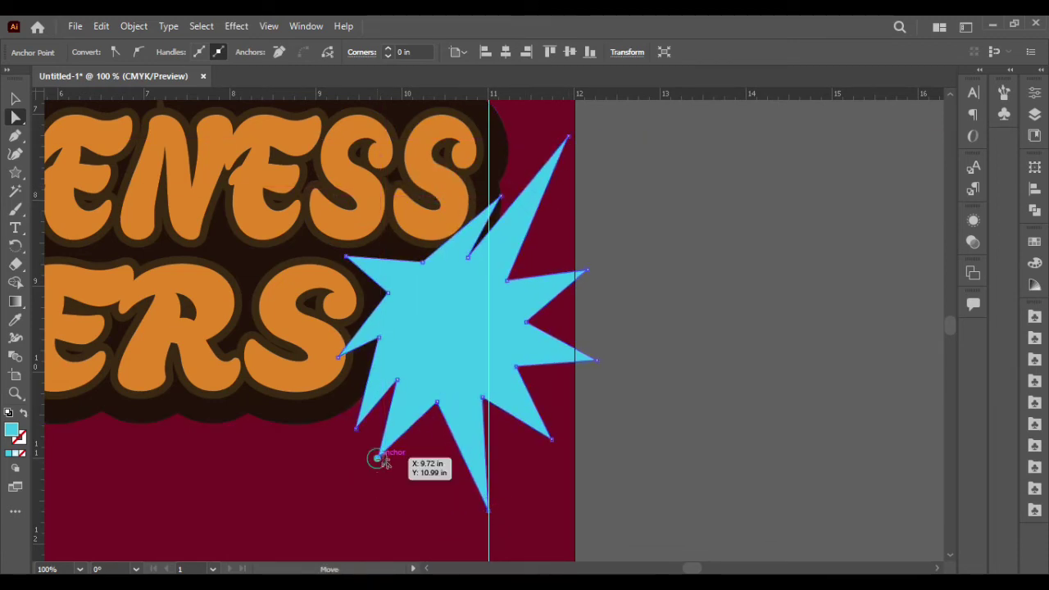
pyautogui.moveTo(378, 457); pyautogui.dragTo(432, 508)
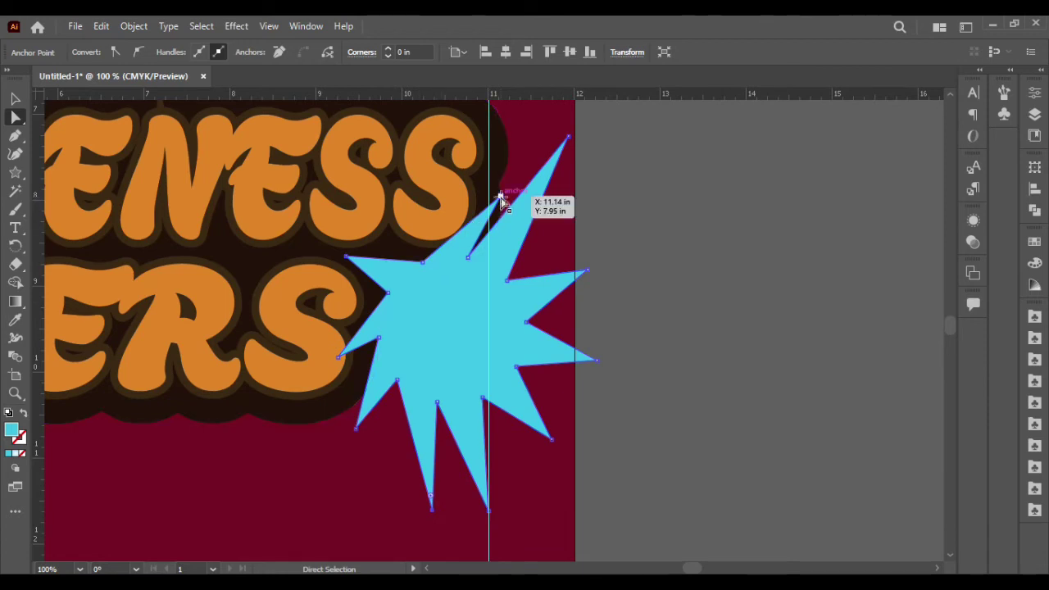
pyautogui.moveTo(501, 198); pyautogui.dragTo(392, 233)
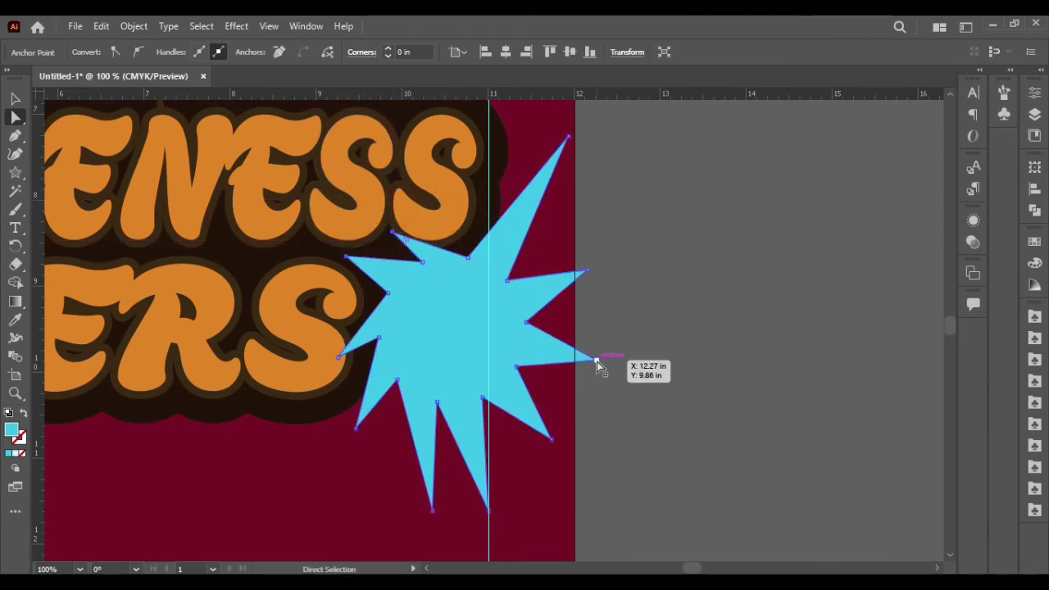
pyautogui.moveTo(597, 362); pyautogui.dragTo(673, 423)
pyautogui.moveTo(550, 439)
pyautogui.mouseDown()
pyautogui.moveTo(479, 371)
pyautogui.moveTo(545, 441)
pyautogui.mouseUp()
pyautogui.moveTo(432, 510); pyautogui.dragTo(429, 541)
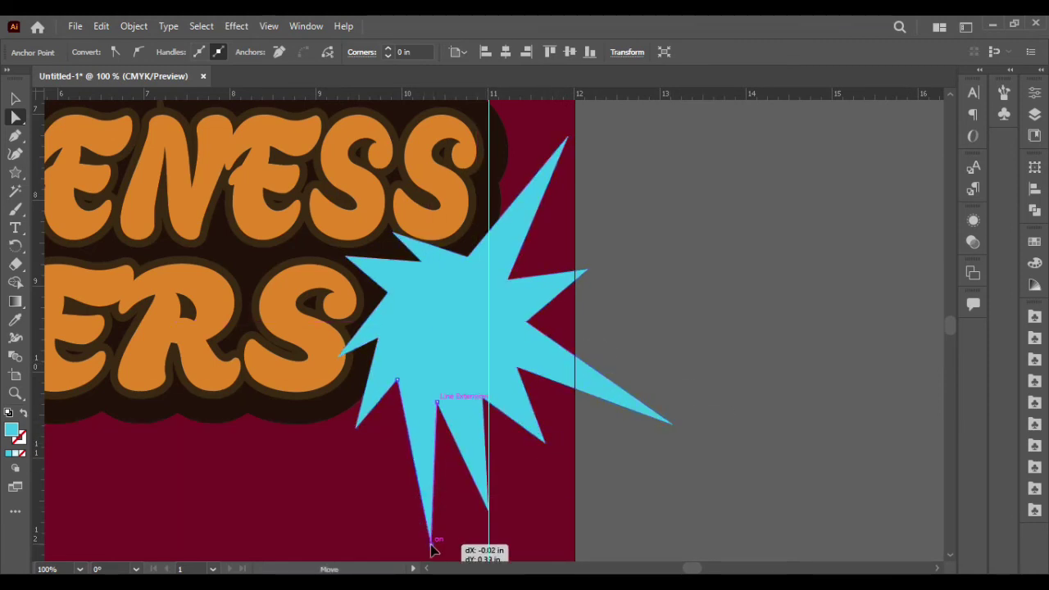
pyautogui.moveTo(358, 432); pyautogui.dragTo(332, 498)
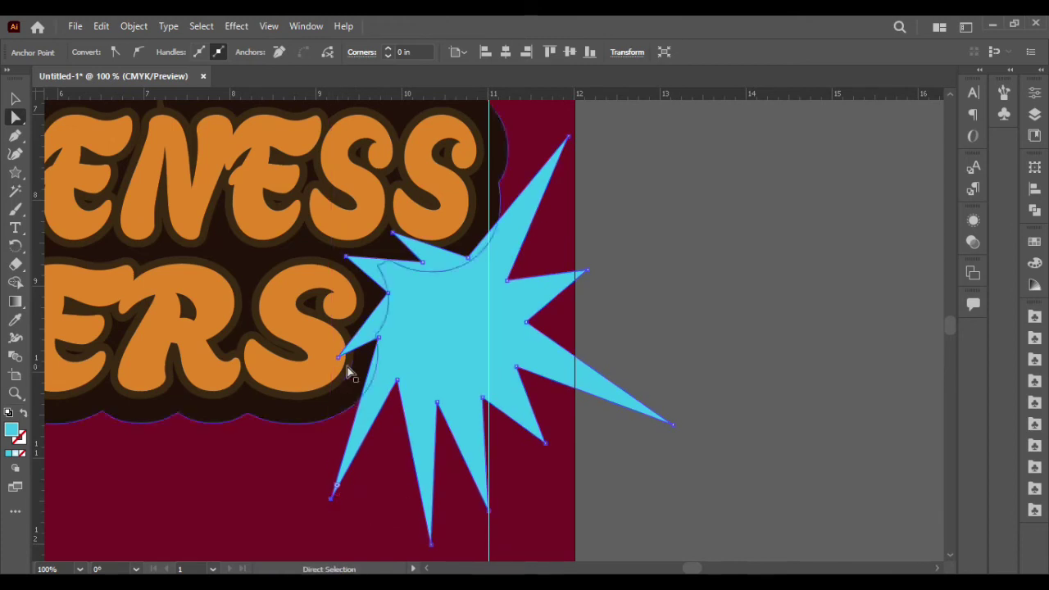
pyautogui.moveTo(339, 358); pyautogui.dragTo(363, 338)
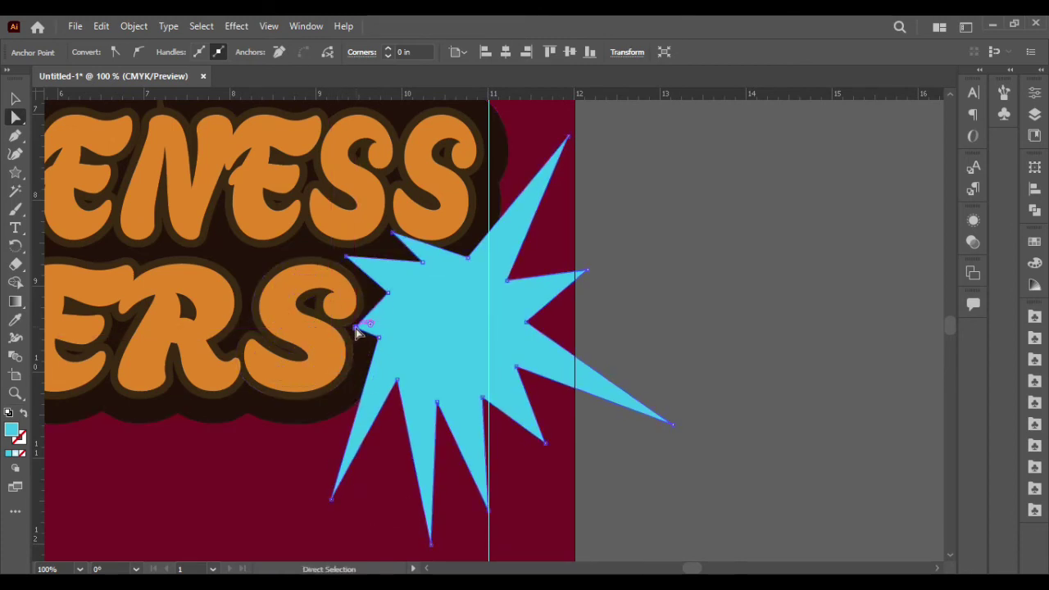
pyautogui.moveTo(394, 236); pyautogui.dragTo(386, 244)
pyautogui.click(687, 249)
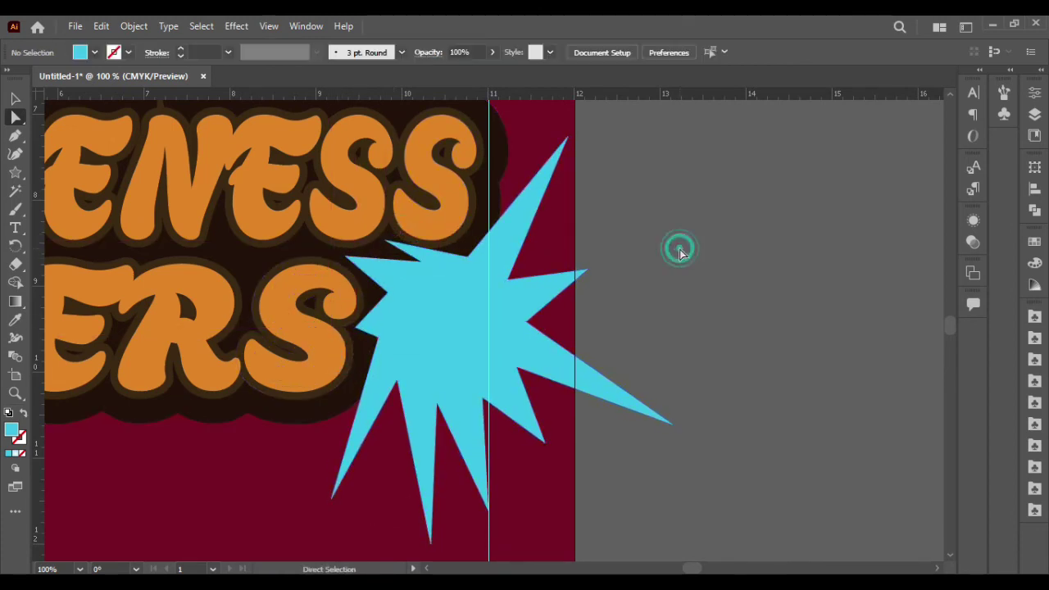
pyautogui.click(18, 98)
pyautogui.click(419, 351)
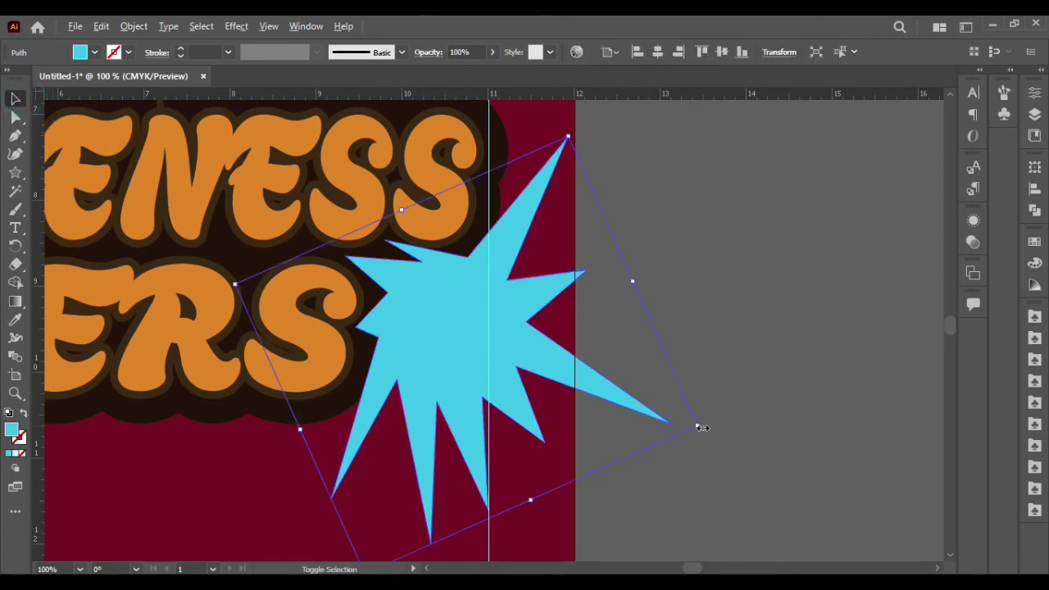
# Scale the cyan starburst down slightly and move it up and to the left.
pyautogui.moveTo(701, 427); pyautogui.dragTo(632, 402)
pyautogui.moveTo(457, 351); pyautogui.dragTo(433, 318)
pyautogui.keyDown('alt'); pyautogui.scroll(1, 439, 316); pyautogui.keyUp('alt')
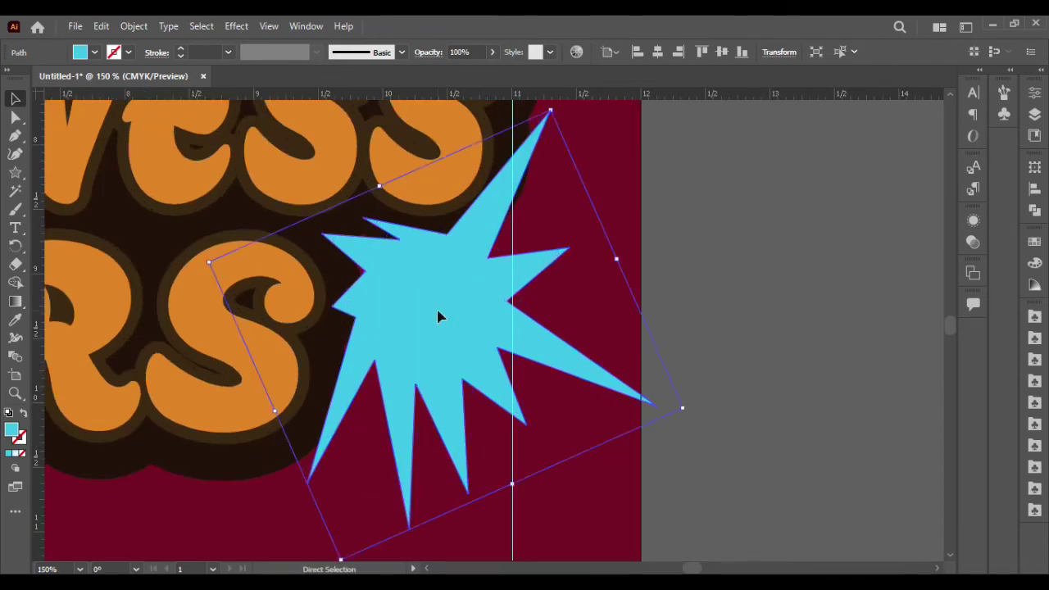
# Give the starburst a thick dark brown stroke sampled from the headline outline.
pyautogui.click(16, 321)
pyautogui.click(152, 238)
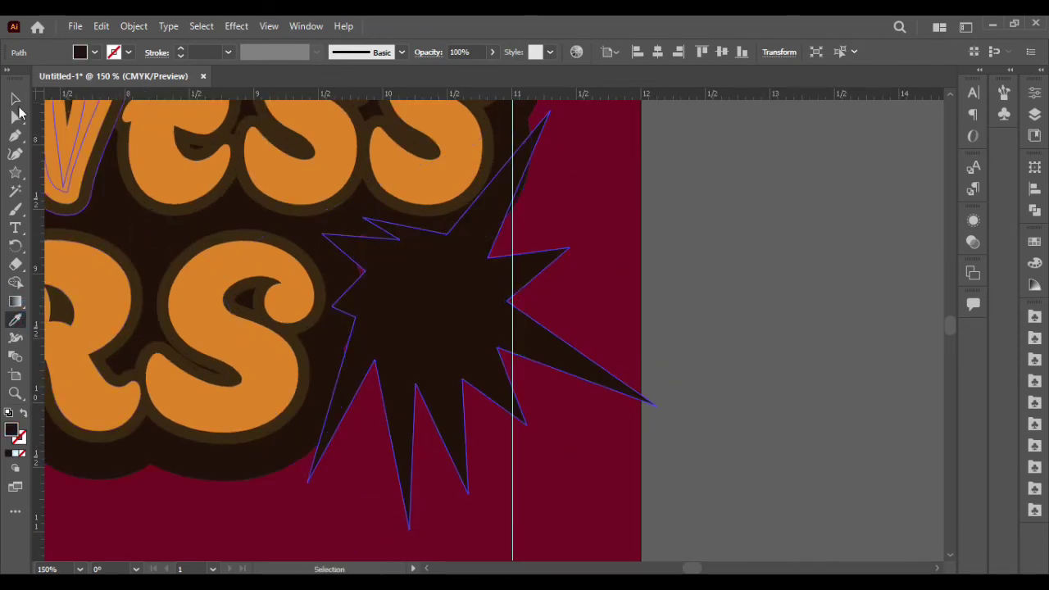
pyautogui.click(16, 99)
pyautogui.click(26, 410)
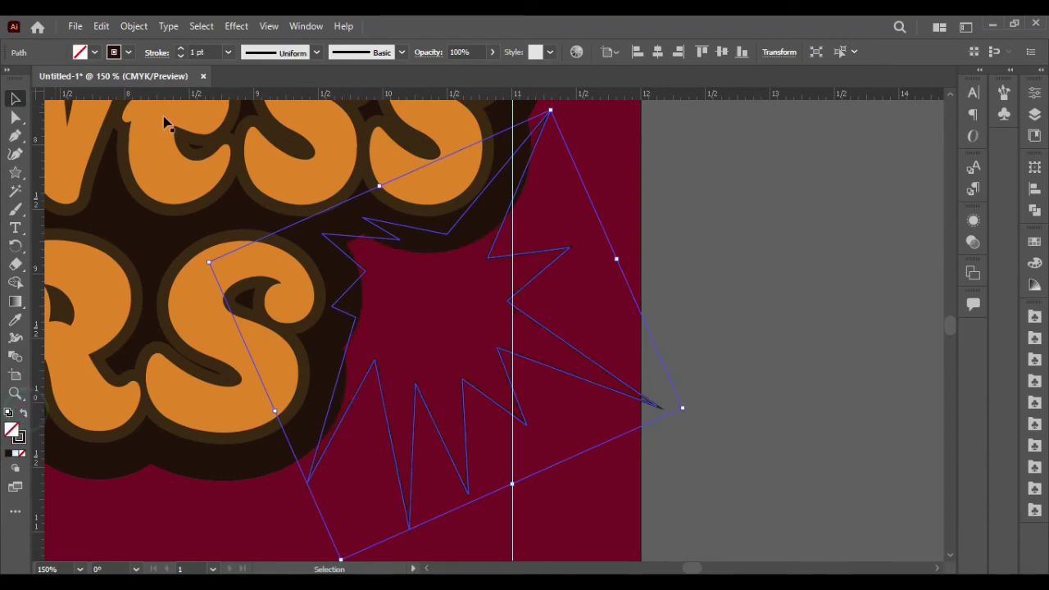
pyautogui.click(182, 49)
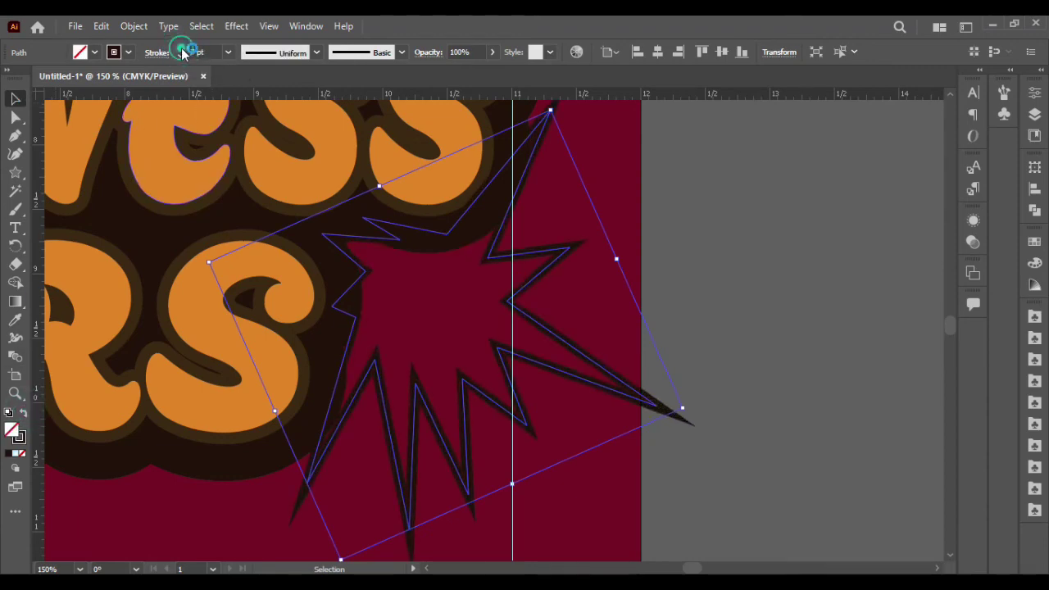
pyautogui.hotkey('ctrl', 'z')
pyautogui.hotkey('ctrl', 'z')
pyautogui.click(721, 172)
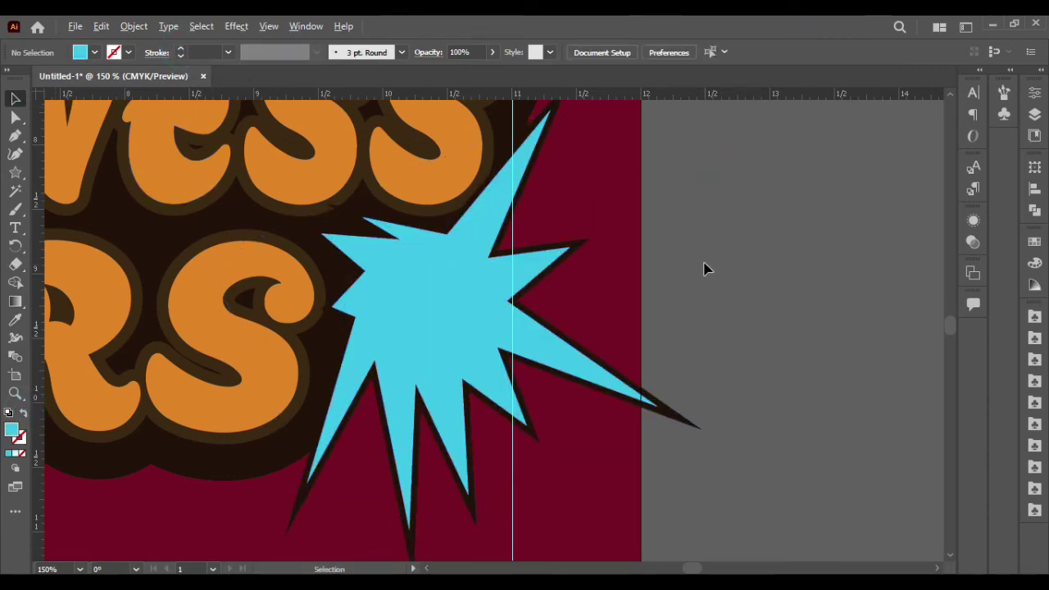
pyautogui.scroll(-2, 705, 268)
pyautogui.scroll(-1, 704, 269)
pyautogui.scroll(-1, 705, 269)
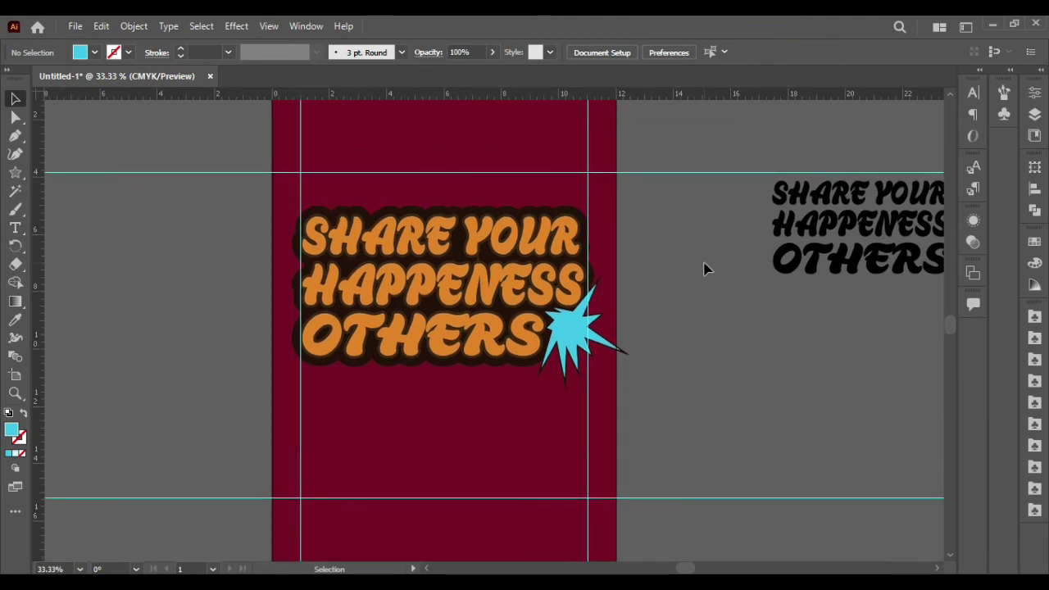
# Expand the outlined starburst's fill and stroke into solid shapes, then select the headline group.
pyautogui.scroll(-1, 508, 344)
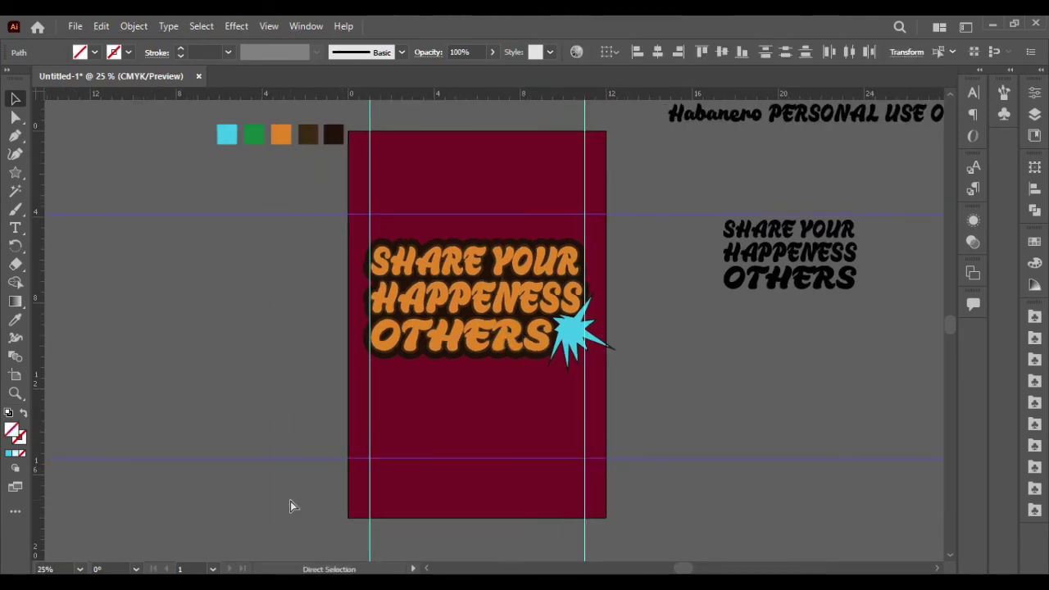
pyautogui.scroll(-1, 292, 499)
pyautogui.moveTo(283, 484); pyautogui.dragTo(671, 545)
pyautogui.click(672, 546)
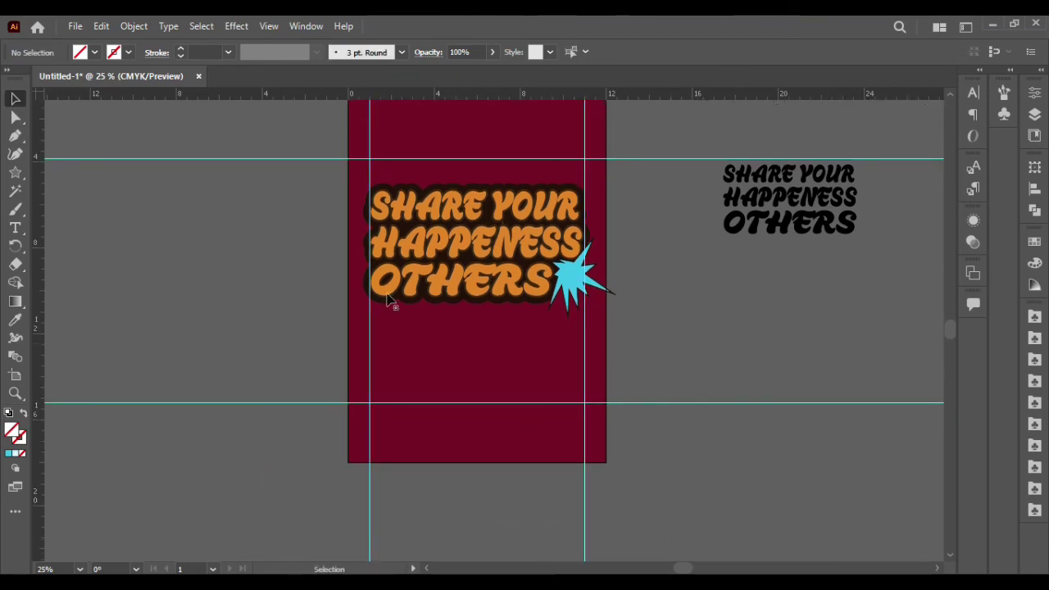
pyautogui.click(584, 287)
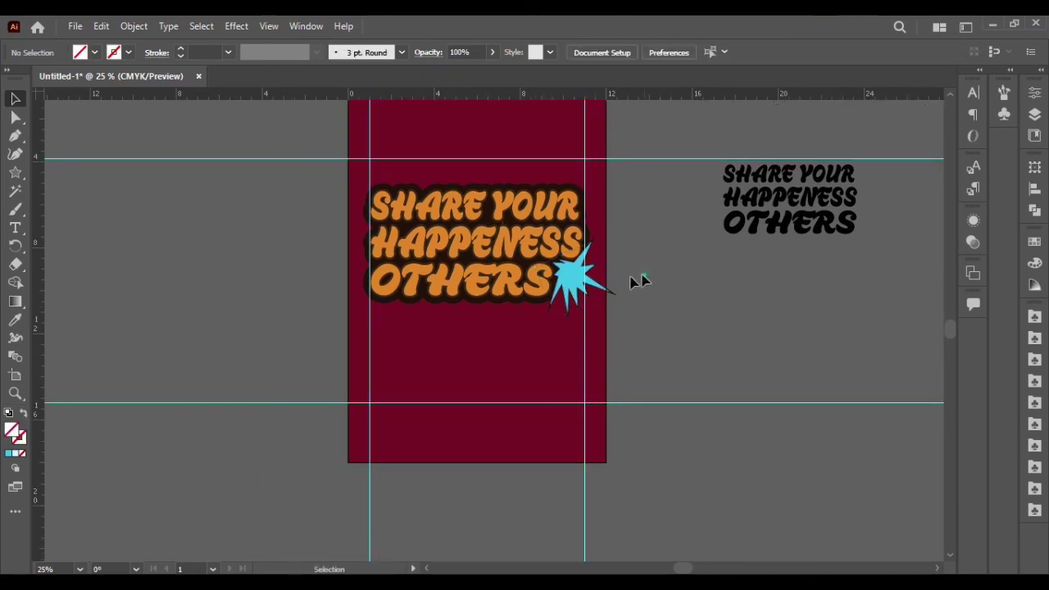
pyautogui.click(132, 26)
pyautogui.click(198, 202)
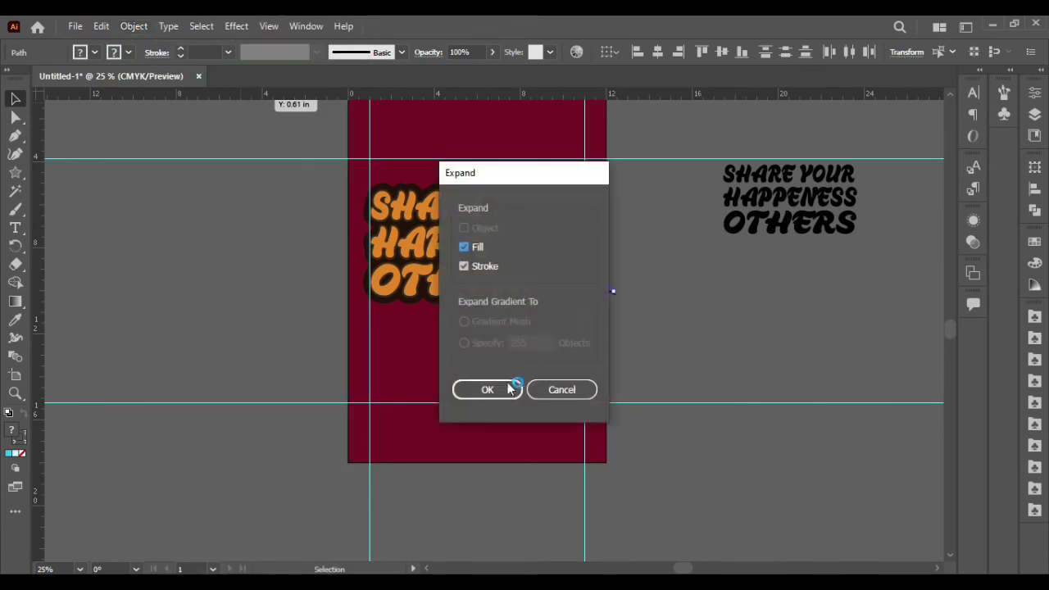
pyautogui.click(491, 387)
pyautogui.click(678, 351)
pyautogui.click(581, 279)
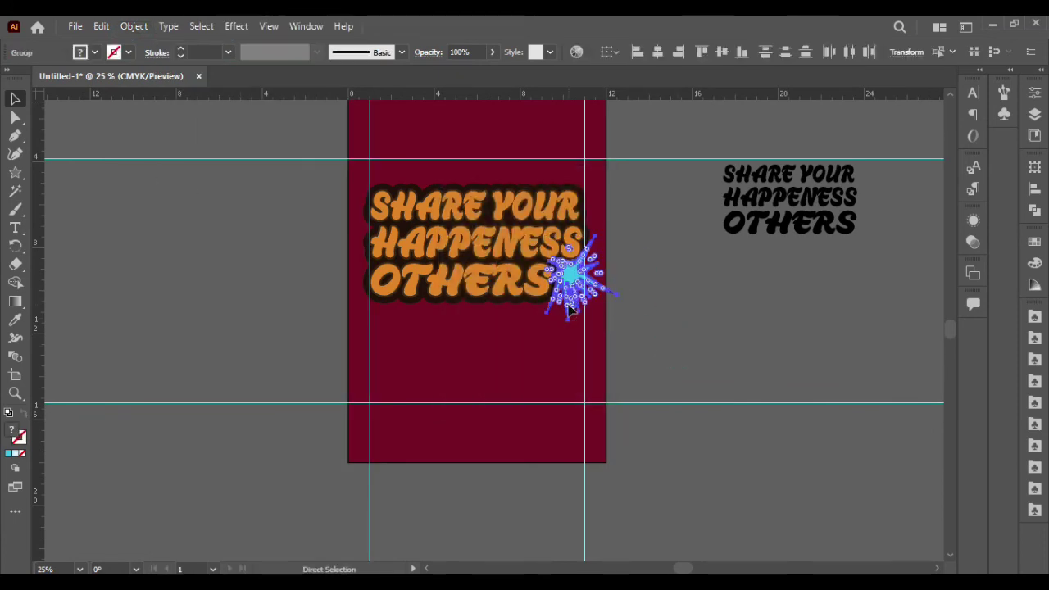
pyautogui.click(661, 324)
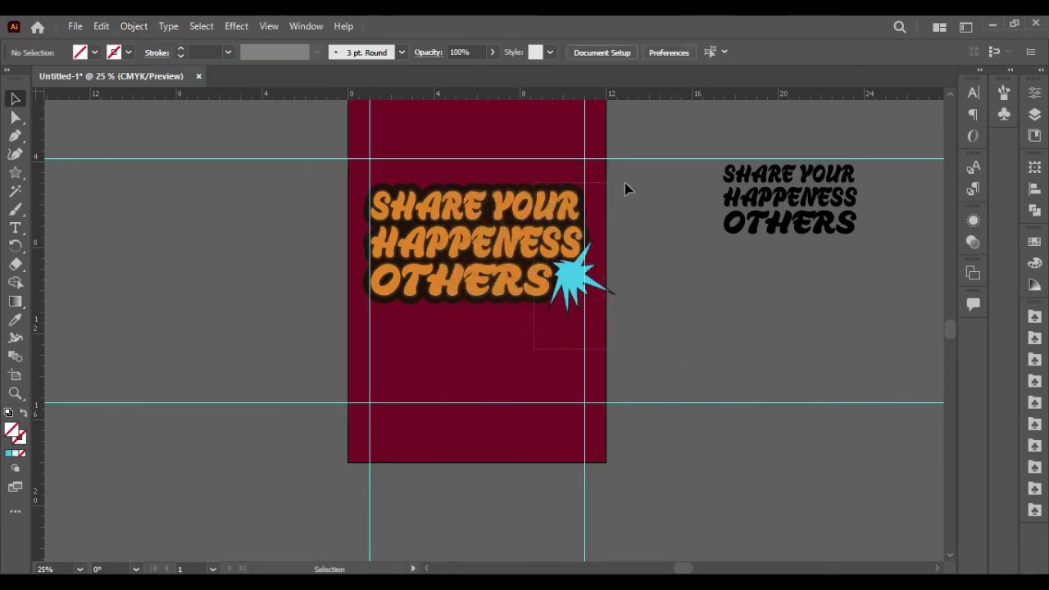
pyautogui.click(597, 283)
# Scale the headline group down slightly, nudge it up-left, and zoom out to view the layout.
pyautogui.moveTo(618, 321); pyautogui.dragTo(604, 311)
pyautogui.moveTo(504, 260); pyautogui.dragTo(498, 258)
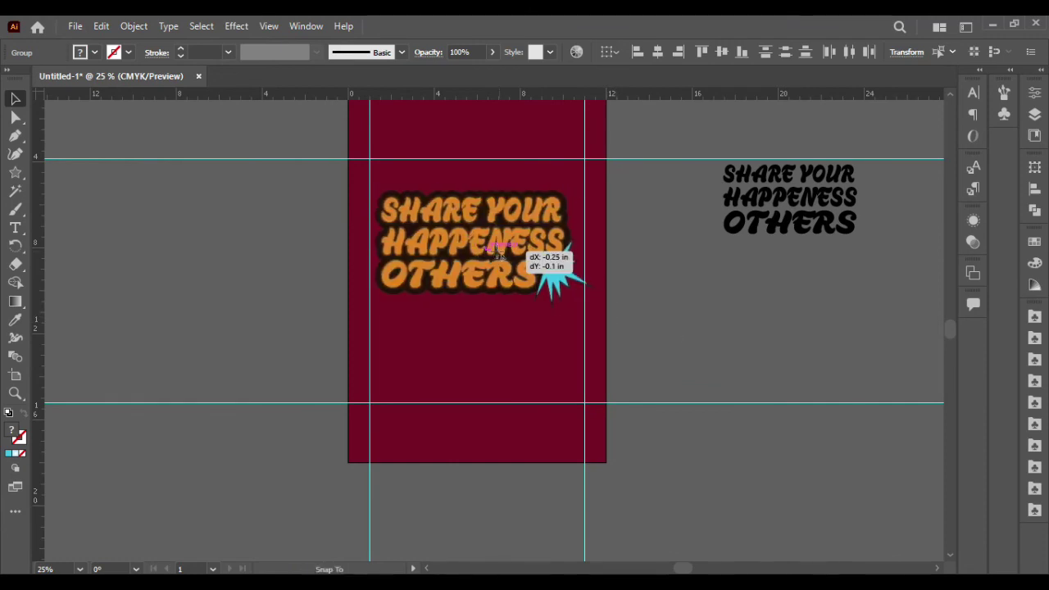
pyautogui.click(658, 321)
pyautogui.hotkey('ctrl', '-')
pyautogui.scroll(1, 458, 259)
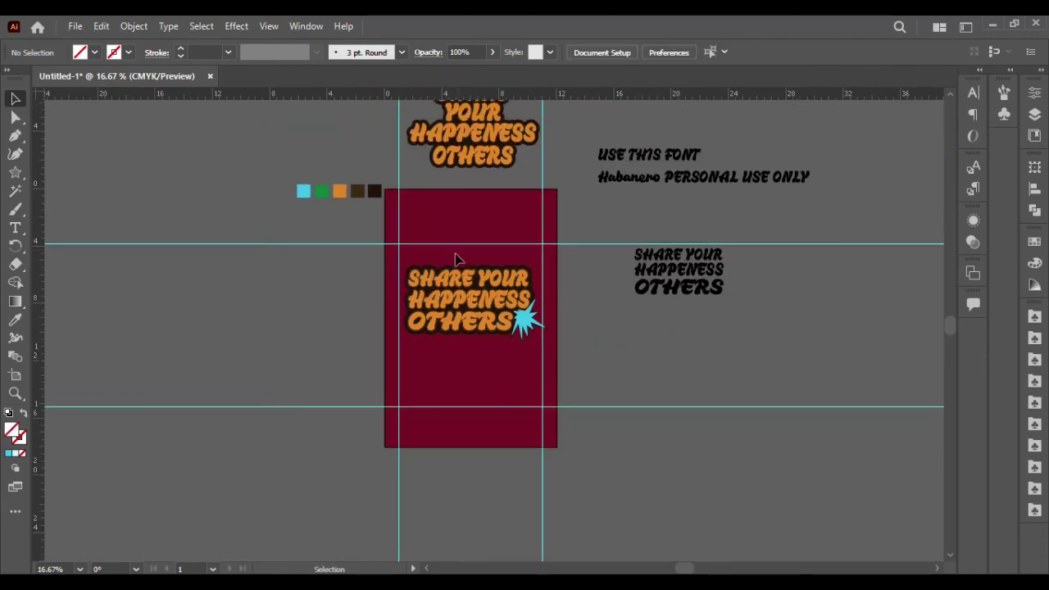
pyautogui.scroll(1, 443, 291)
pyautogui.scroll(2, 444, 292)
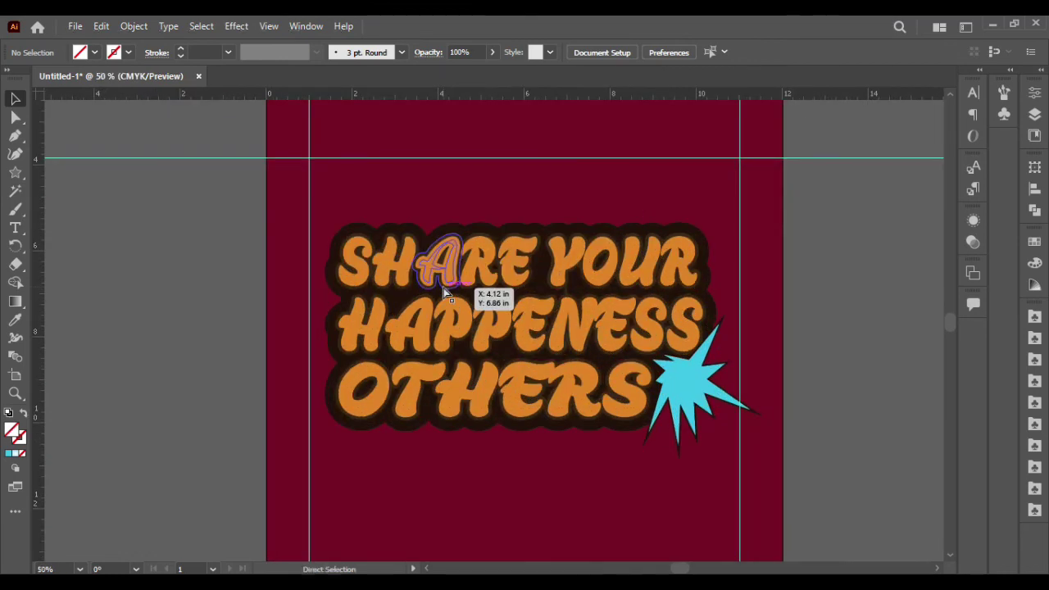
pyautogui.hscroll(-1, 443, 292)
pyautogui.hscroll(-3, 443, 291)
pyautogui.hscroll(-2, 444, 292)
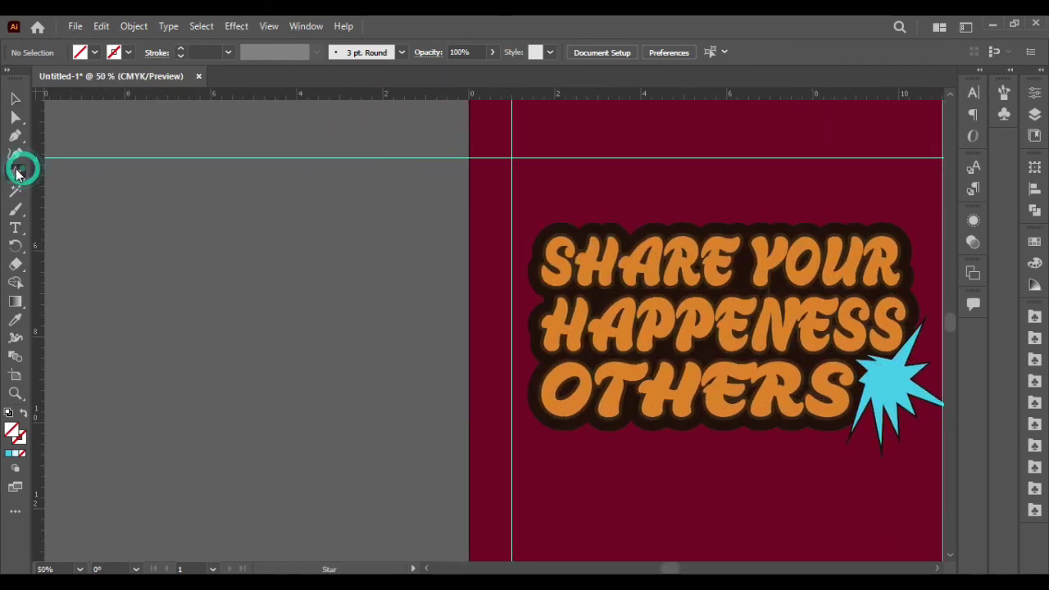
# Pick the Rectangle tool and pan across the maroon artboard.
pyautogui.click(18, 172)
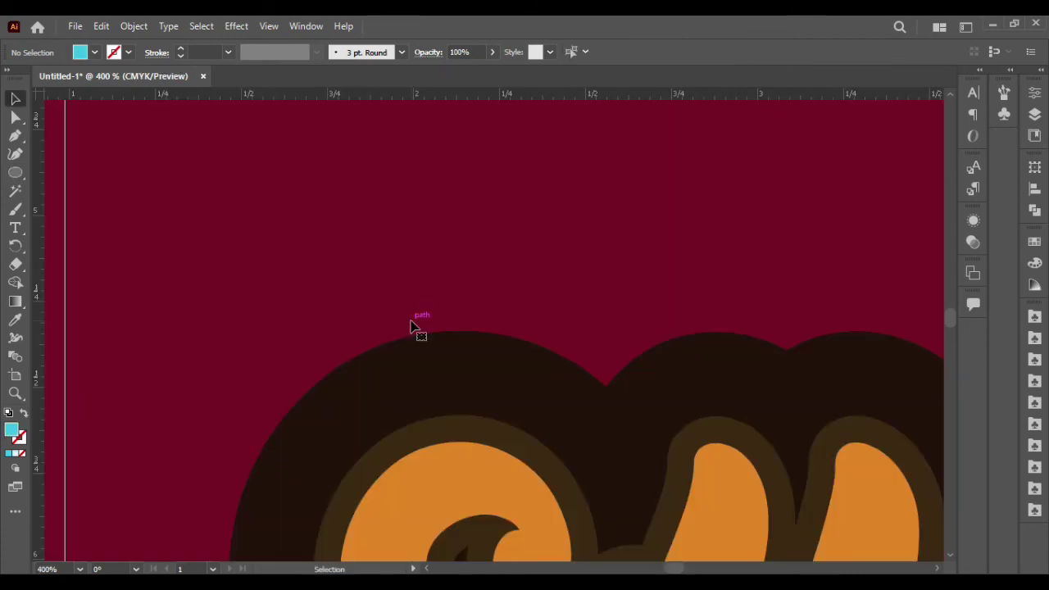
pyautogui.scroll(-2, 414, 326)
pyautogui.hscroll(4, 414, 327)
pyautogui.hscroll(1, 412, 326)
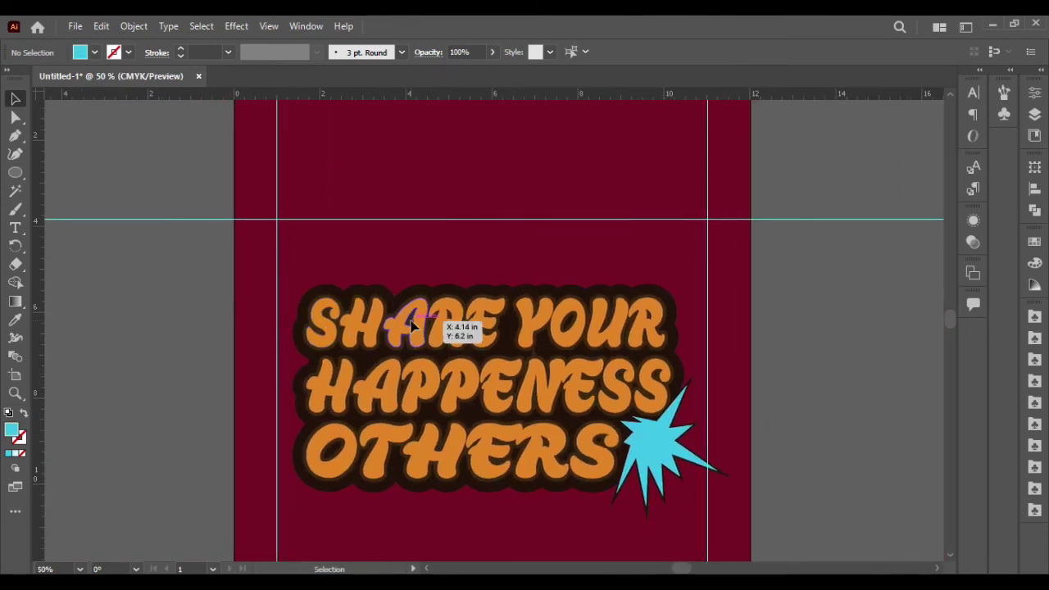
pyautogui.scroll(-4, 412, 325)
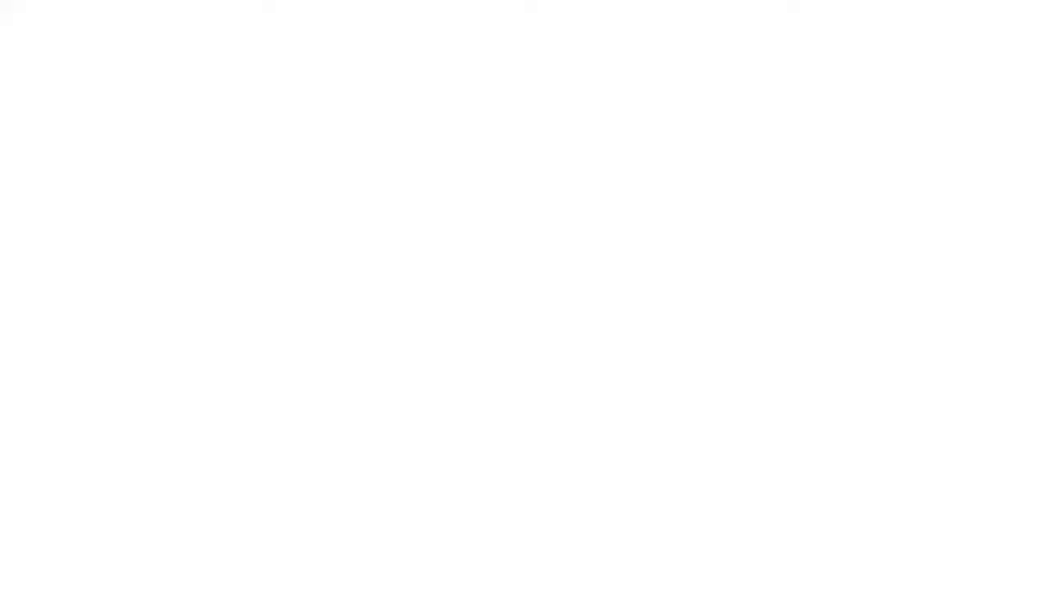